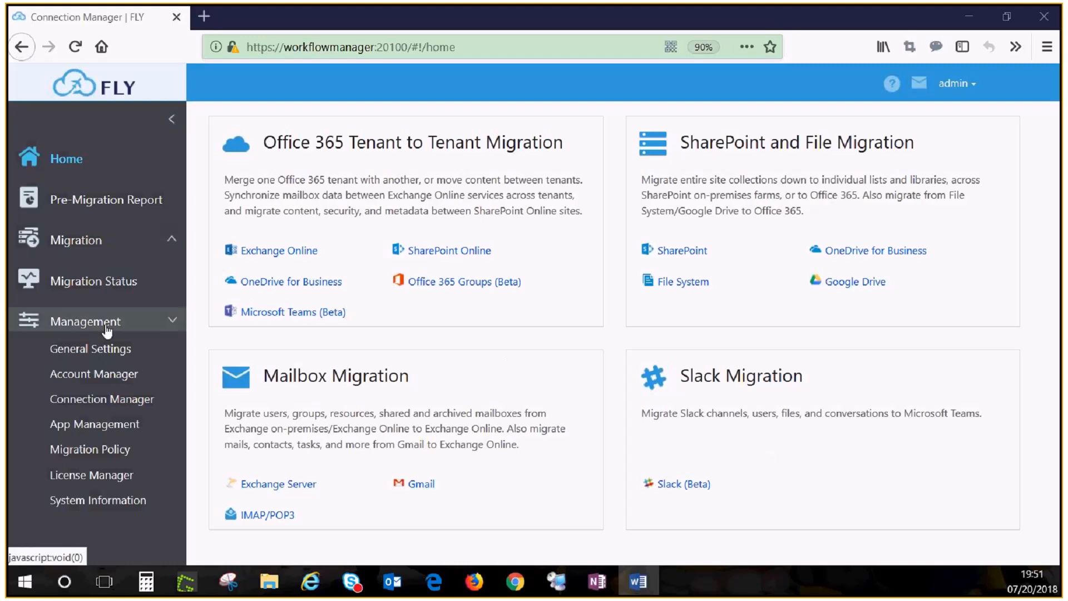
# Set up a new app profile named "demo" with the Default Microsoft Azure AD App and enter the Office 365 global administrator's e-mail.
pyautogui.click(86, 426)
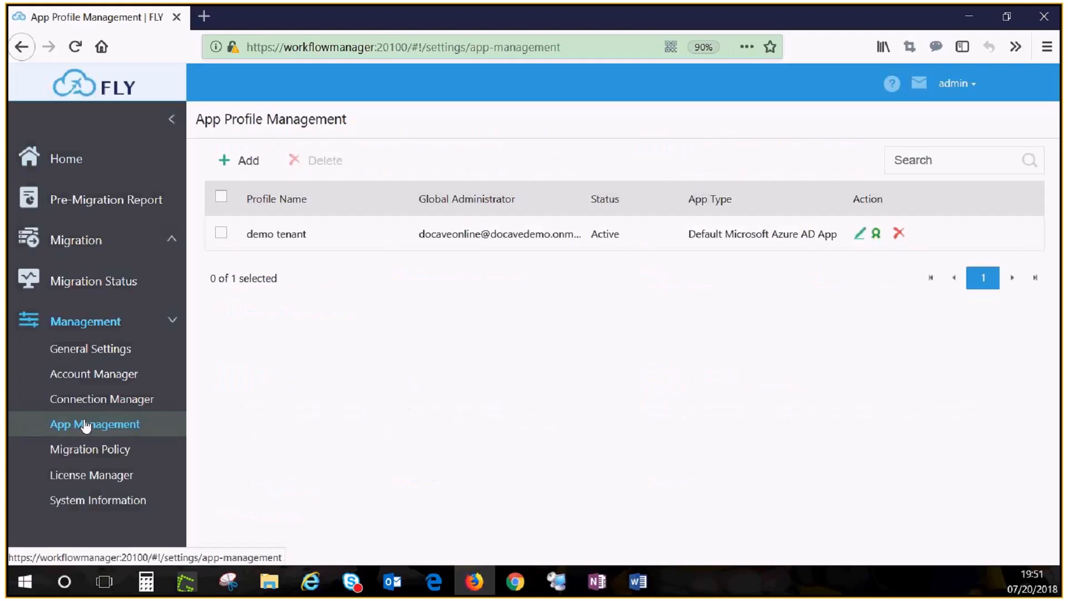
pyautogui.click(248, 161)
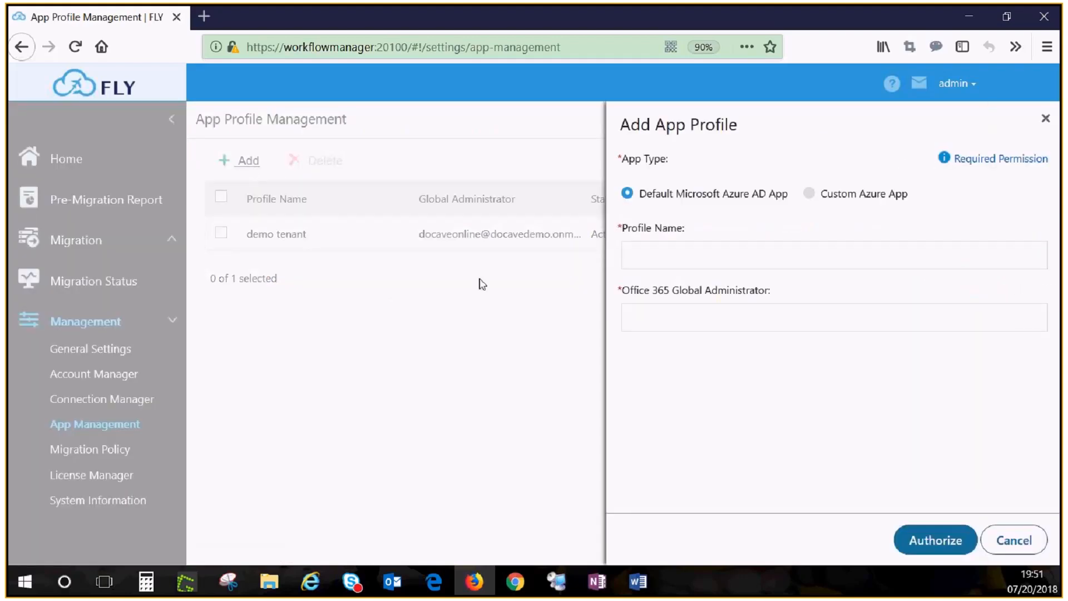
pyautogui.click(654, 260)
pyautogui.write('demo')
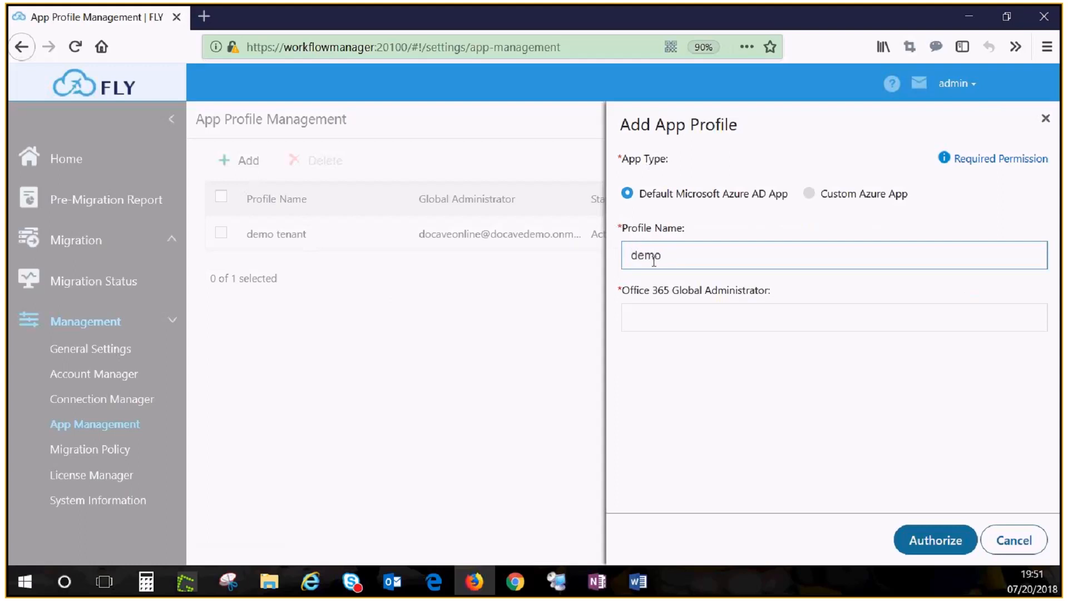
pyautogui.click(683, 310)
pyautogui.hotkey('ctrl', 'v')
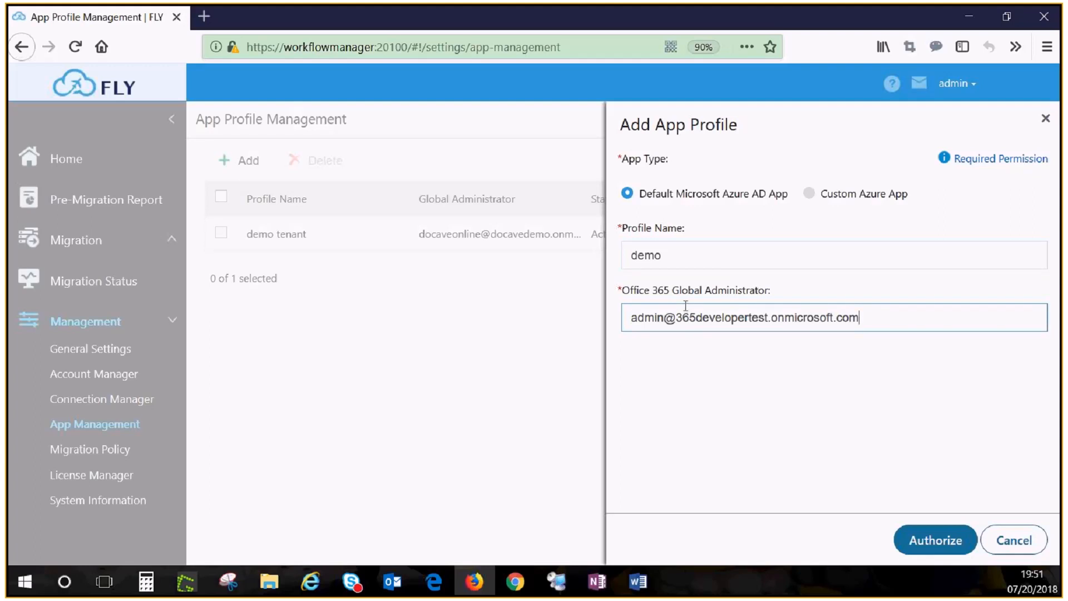
# Authorize the app profile by signing in with the administrator's account password and accepting the requested permissions for the organization.
pyautogui.click(931, 544)
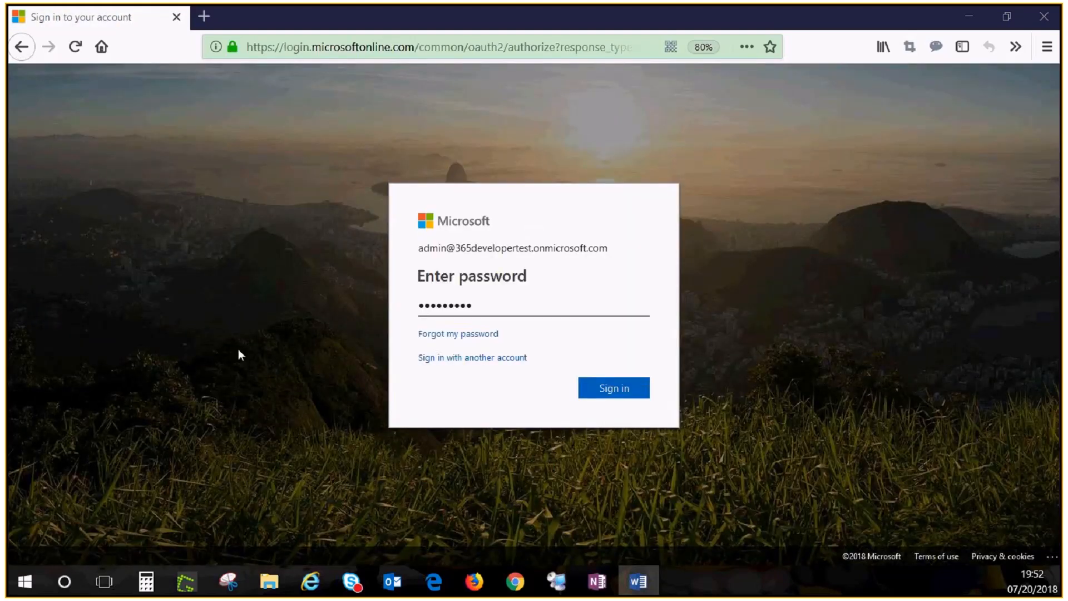
pyautogui.click(613, 397)
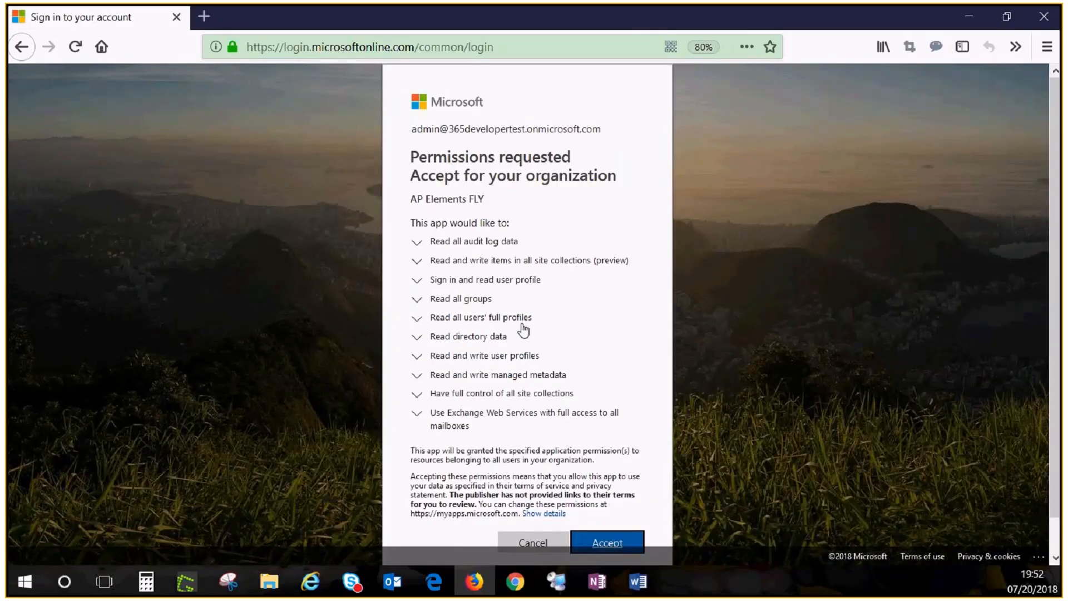
pyautogui.click(622, 540)
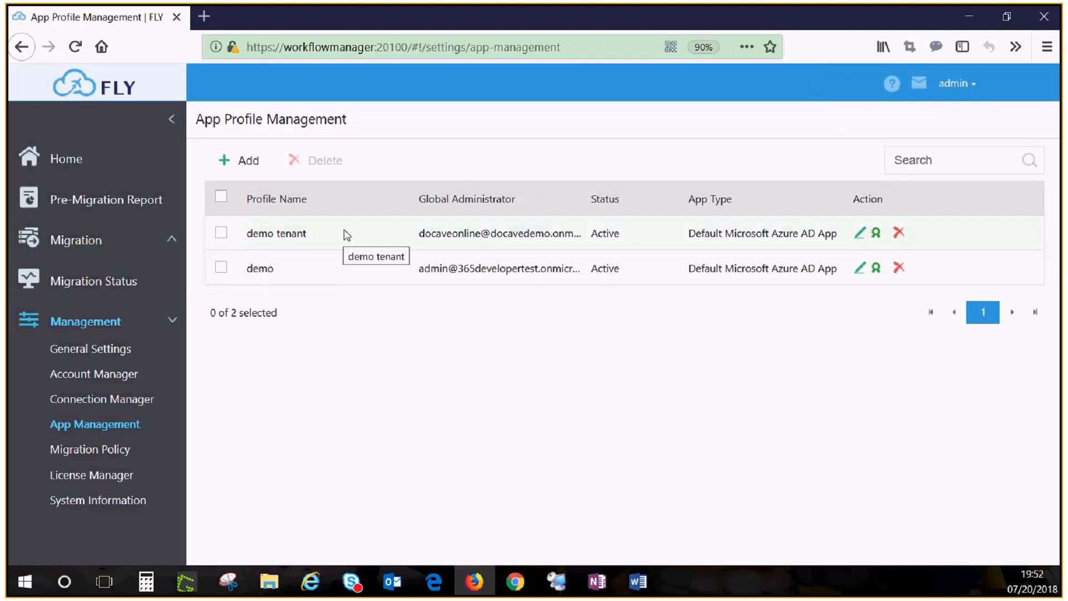
# Switch to Microsoft Edge and start a new Slack connection named "slack" in the connection manager.
pyautogui.click(440, 581)
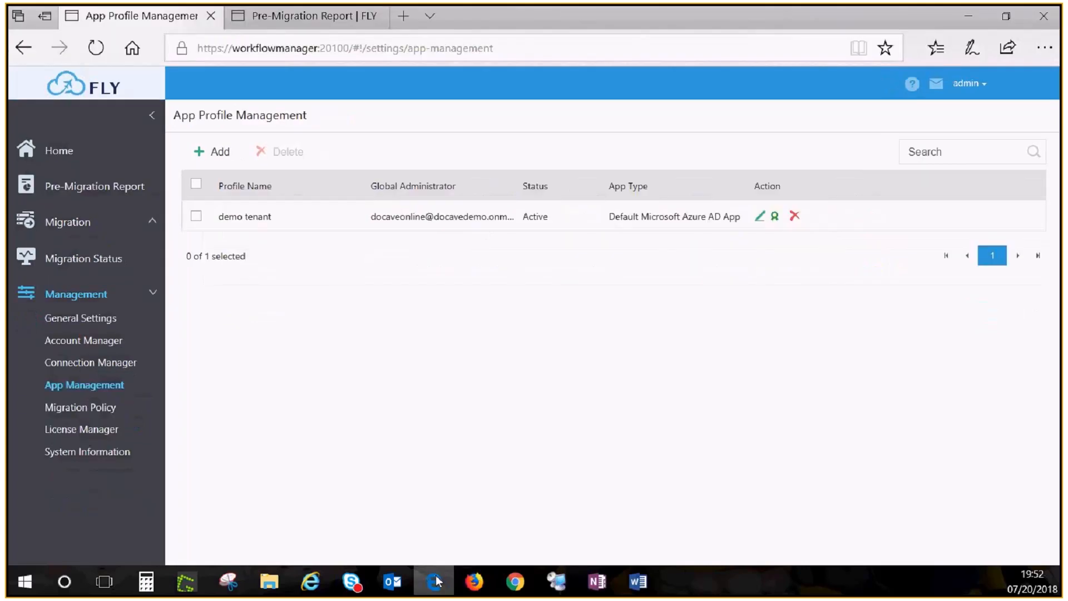
pyautogui.click(96, 365)
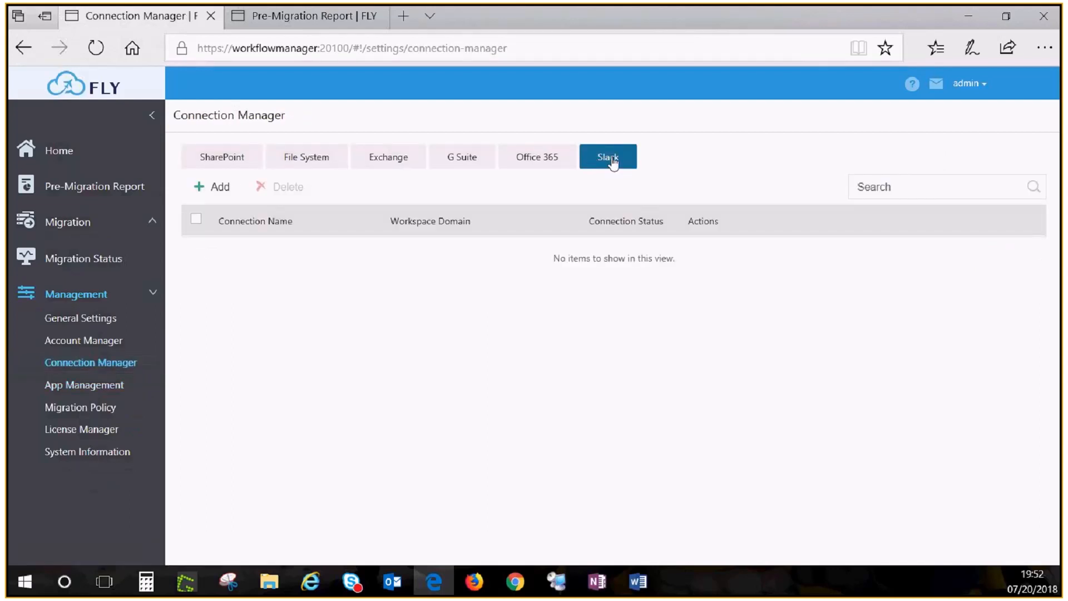
pyautogui.click(221, 190)
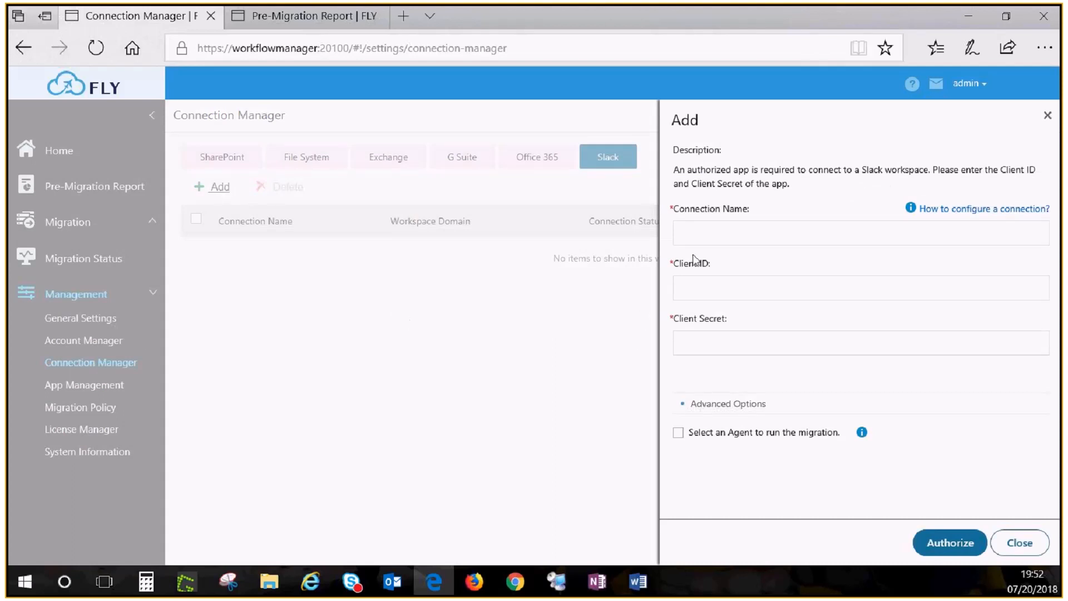
pyautogui.click(695, 240)
pyautogui.write('slac')
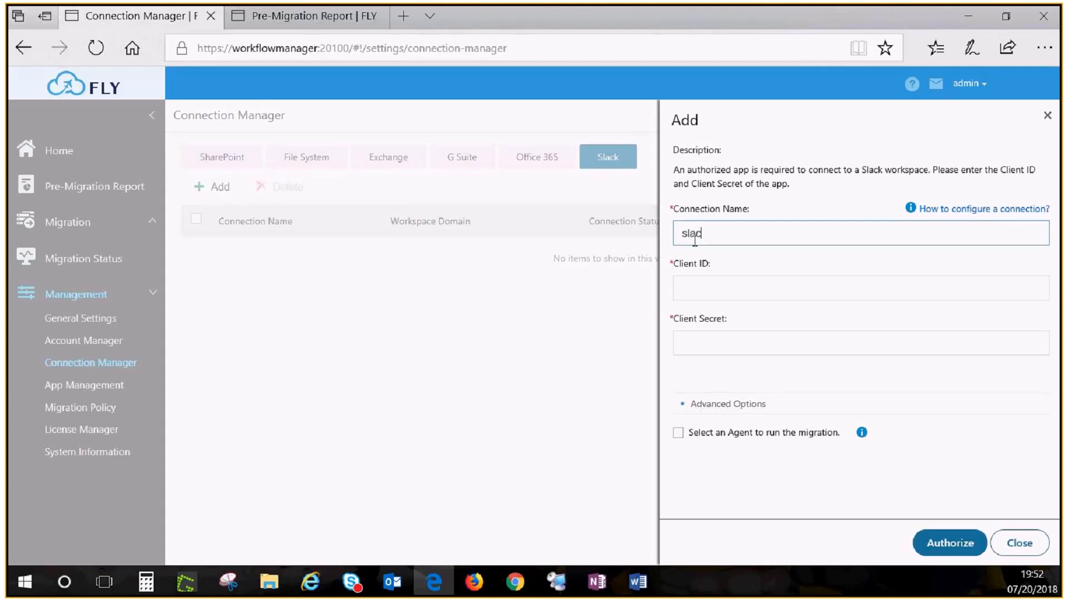
pyautogui.write('k')
# Fill in the Slack app's client ID and client secret for the new connection.
pyautogui.click(711, 285)
pyautogui.write('333087979527.334761270004')
pyautogui.hotkey('alt', 'Tab')
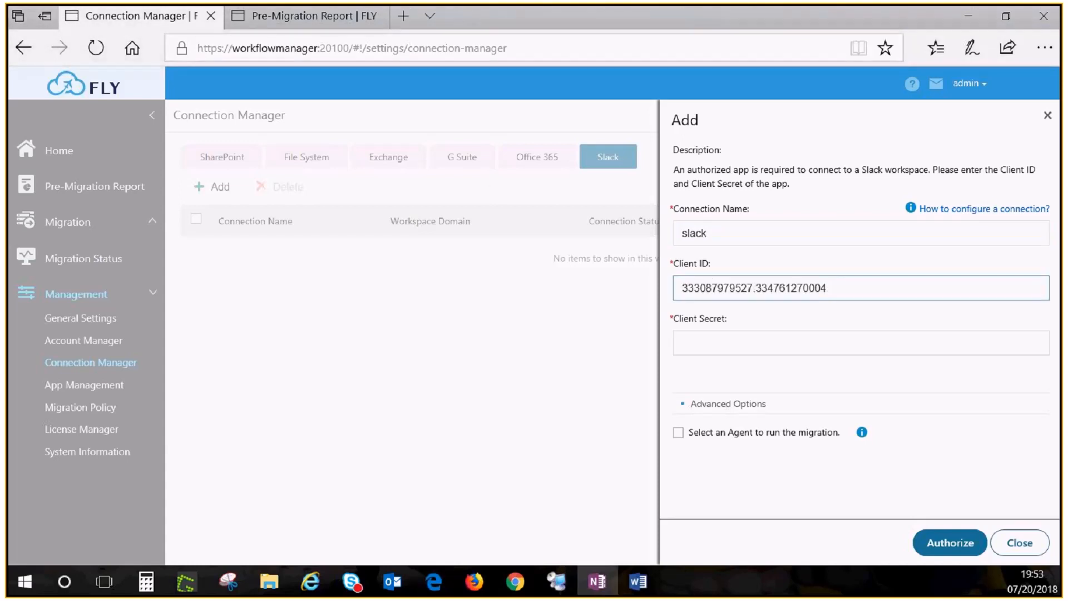
pyautogui.hotkey('alt', 'Tab')
pyautogui.press('Tab')
pyautogui.hotkey('ctrl', 'v')
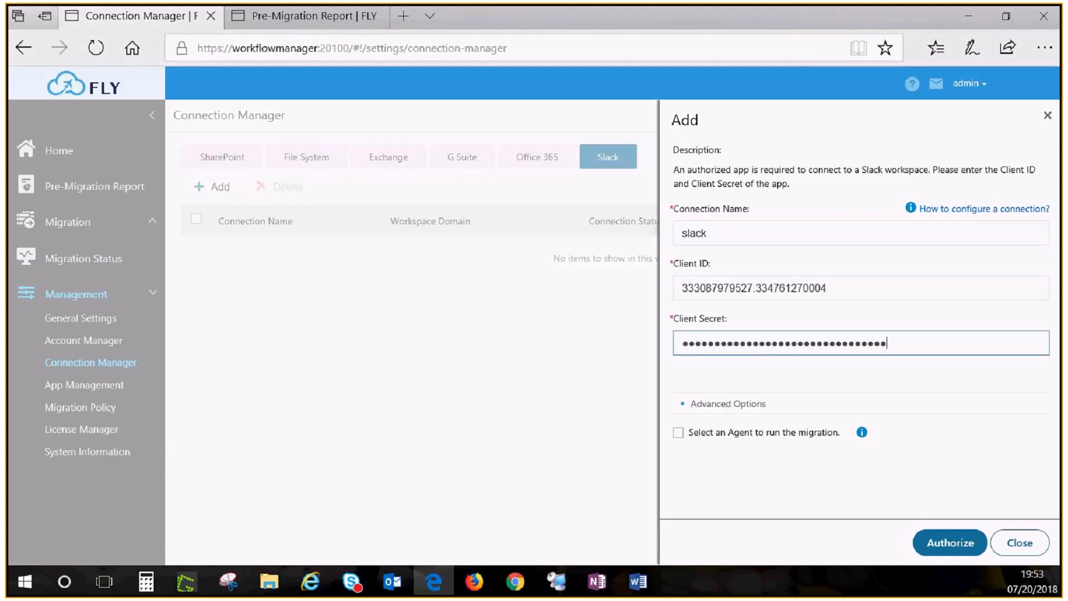
pyautogui.hotkey('alt', 'Tab')
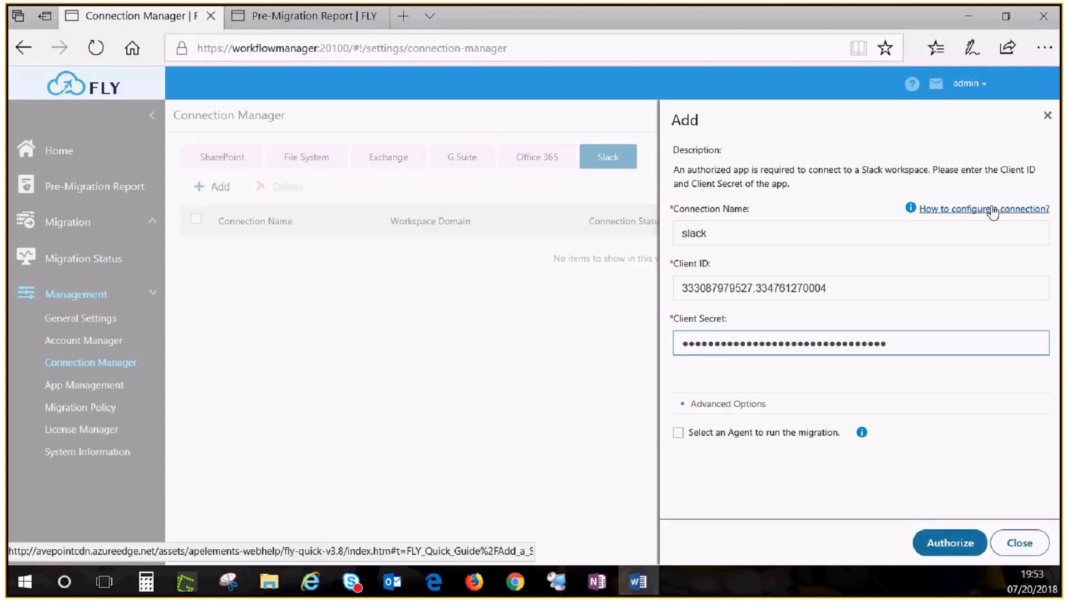
# Authorize the Slack connection for the avetestone workspace and install the app with access to All Public Channels.
pyautogui.click(955, 541)
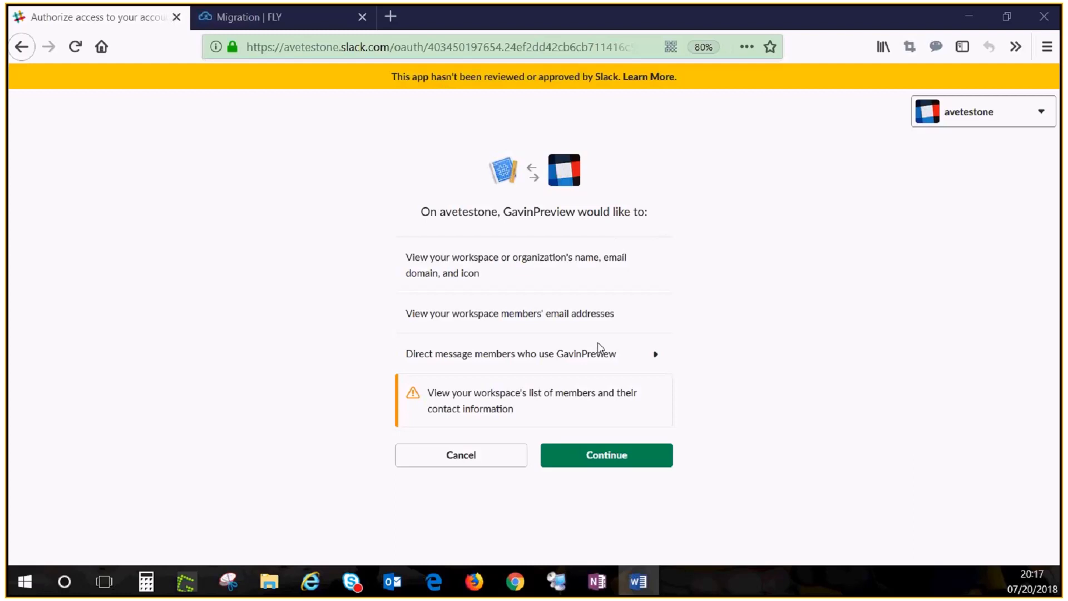
pyautogui.click(622, 459)
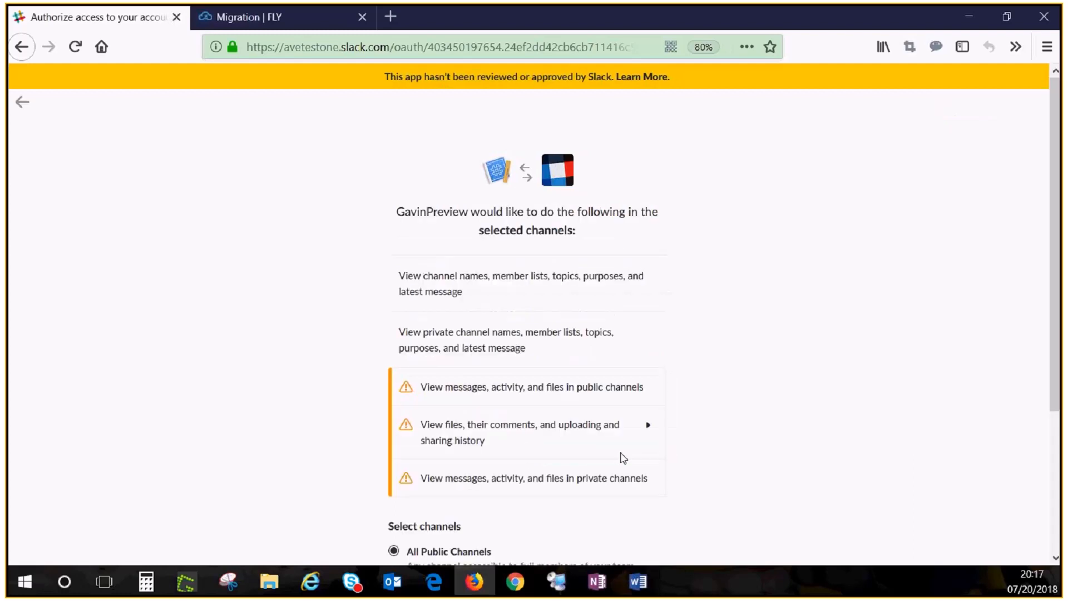
pyautogui.scroll(-5, 558, 376)
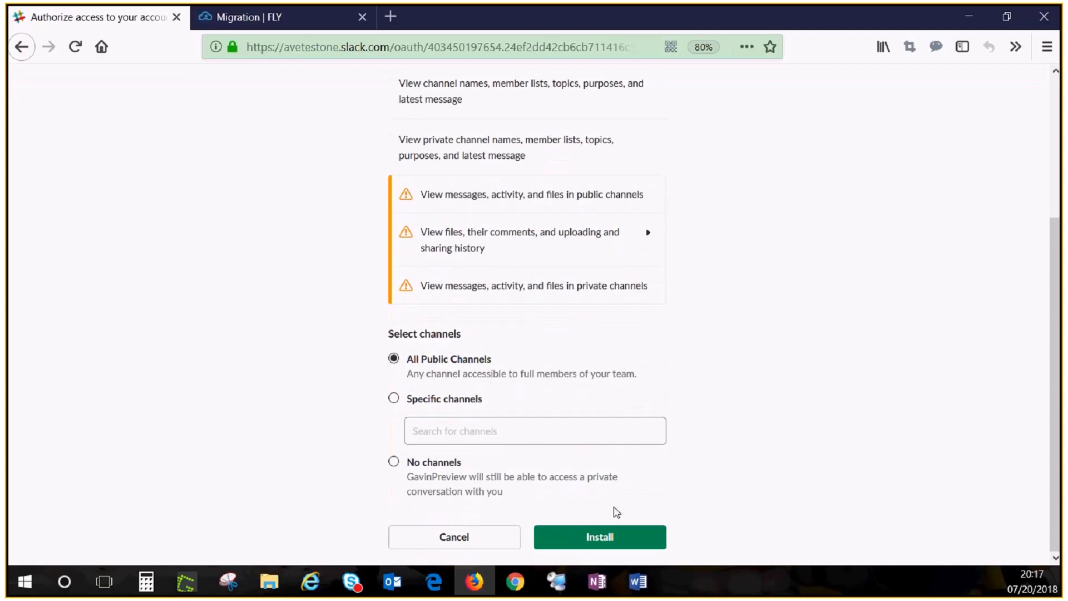
pyautogui.click(610, 539)
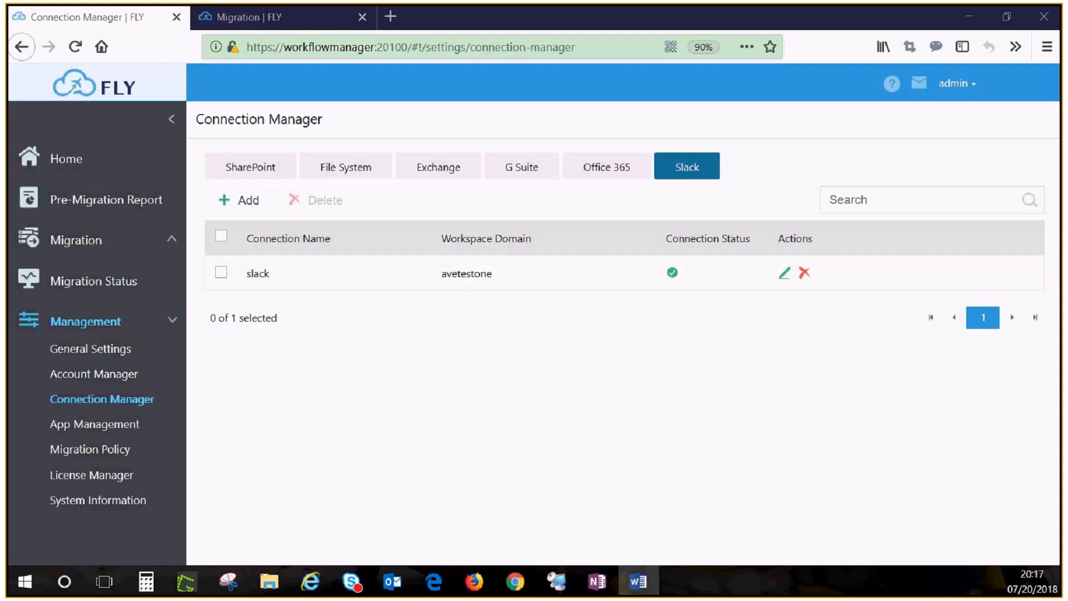
# Add an Office 365 connection that uses the "demo" app profile and enter the administrator's account password.
pyautogui.click(599, 177)
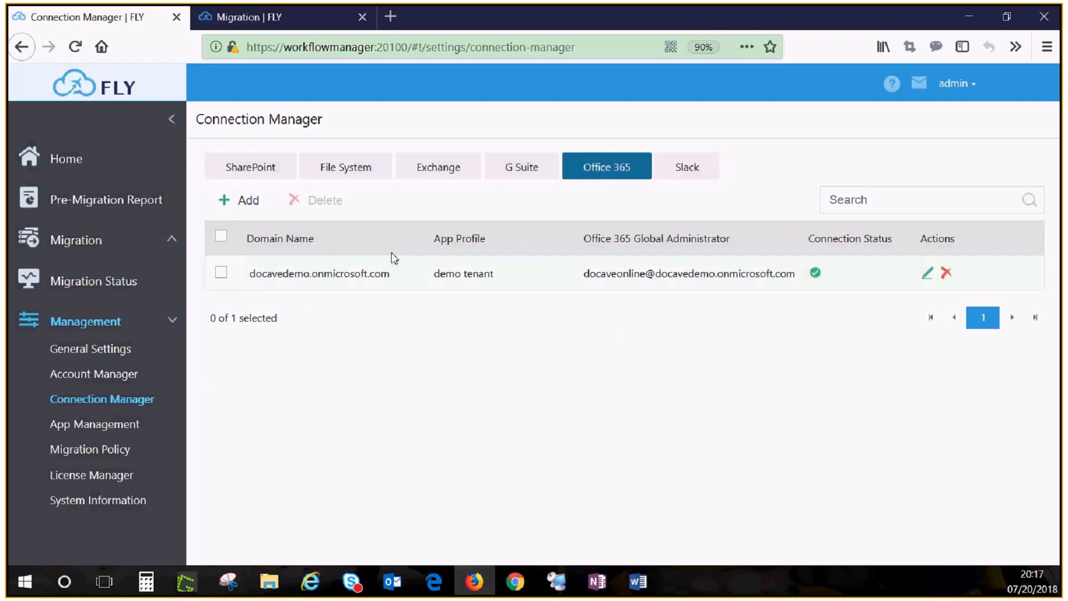
pyautogui.click(250, 202)
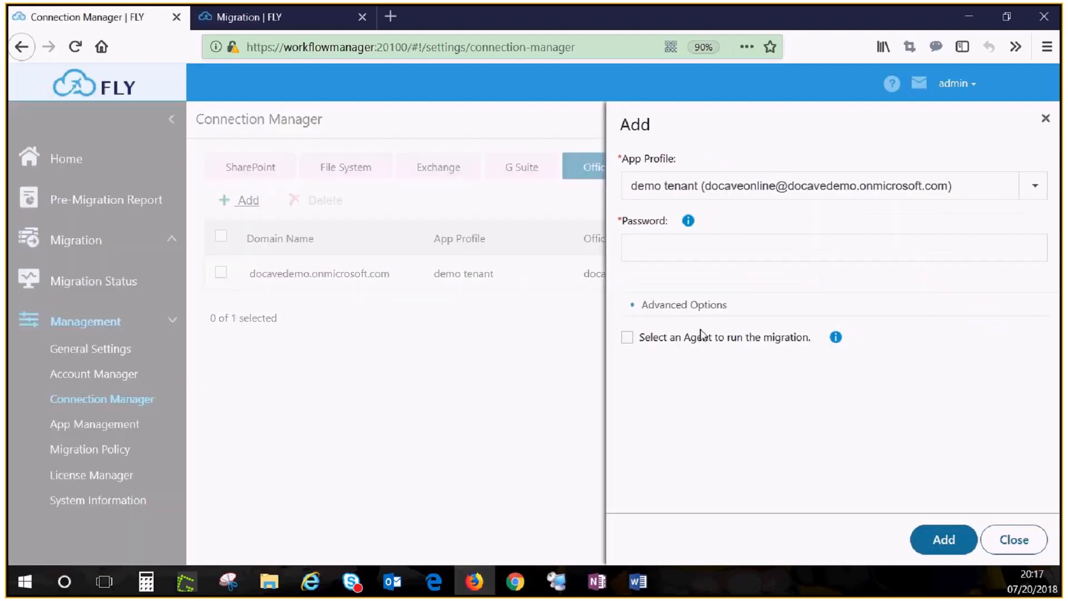
pyautogui.click(1036, 193)
pyautogui.click(739, 244)
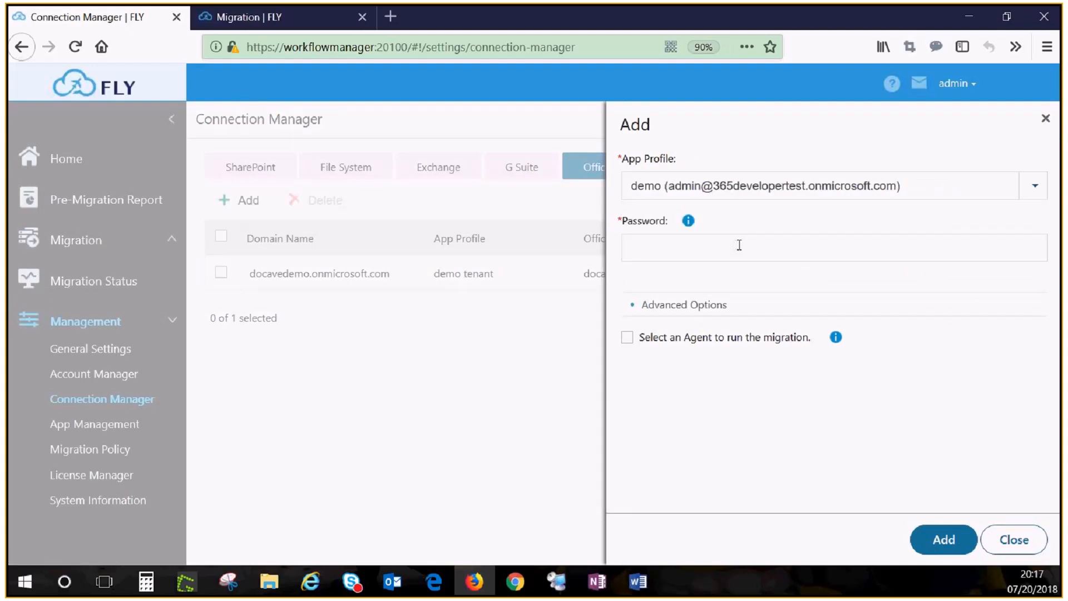
pyautogui.click(711, 251)
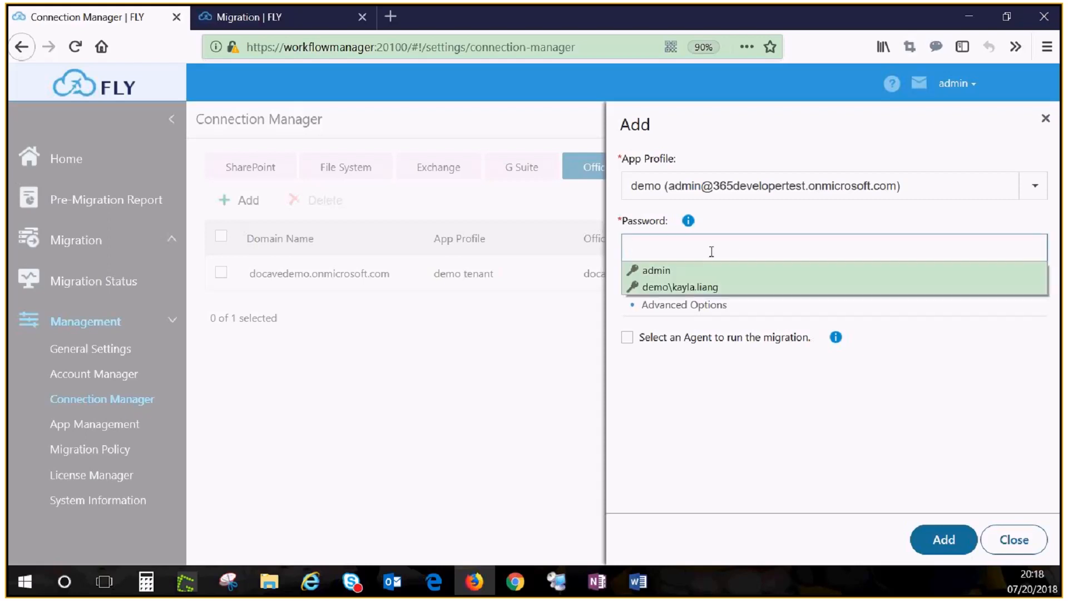
pyautogui.write('•••••••••')
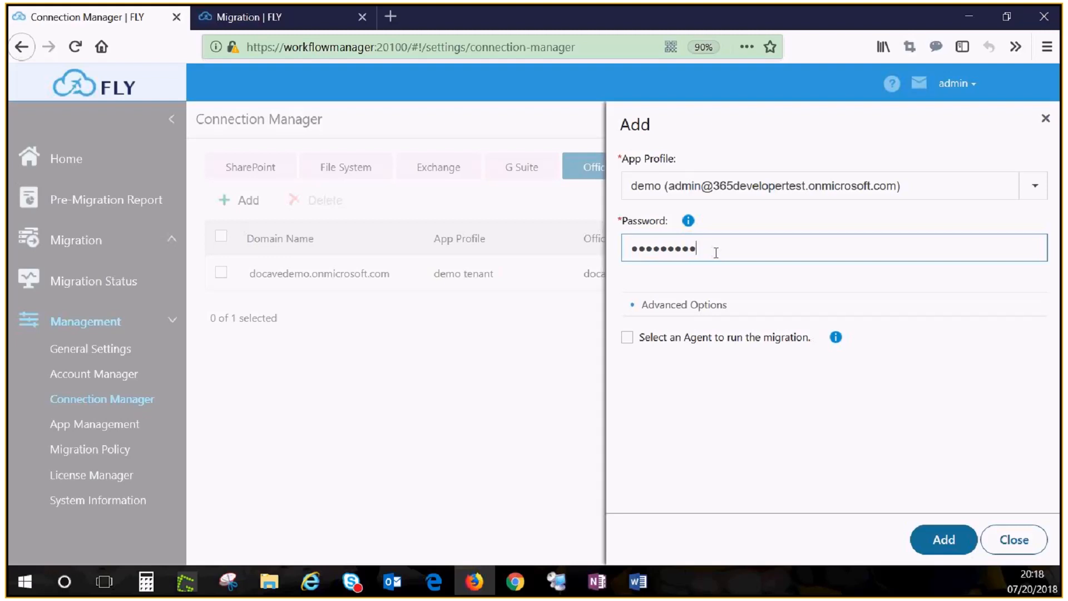
pyautogui.click(944, 539)
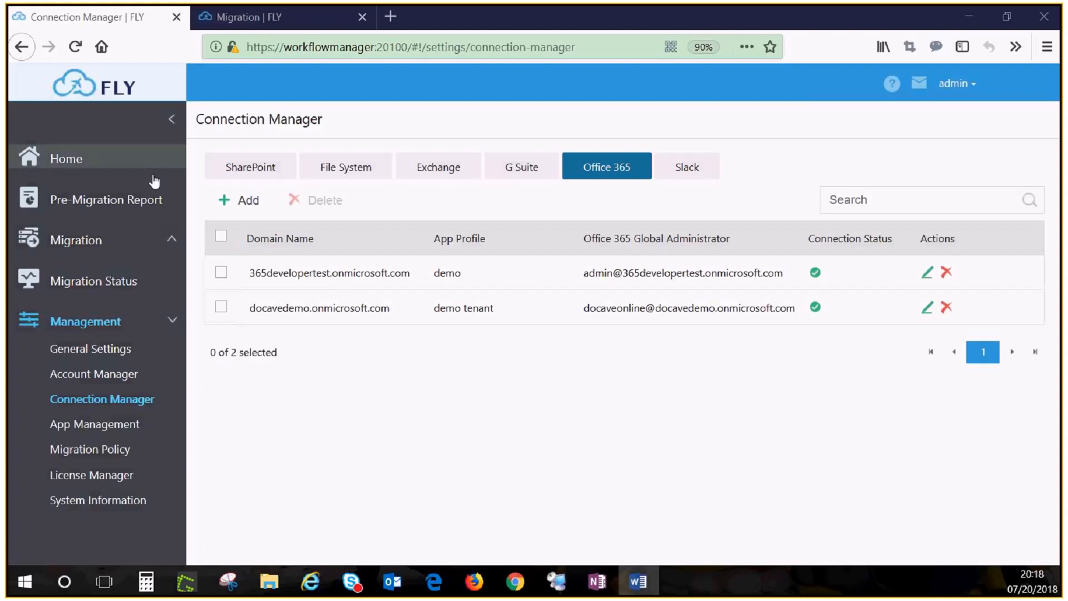
# Start the pre-migration analysis for the Slack connection "slack".
pyautogui.click(111, 204)
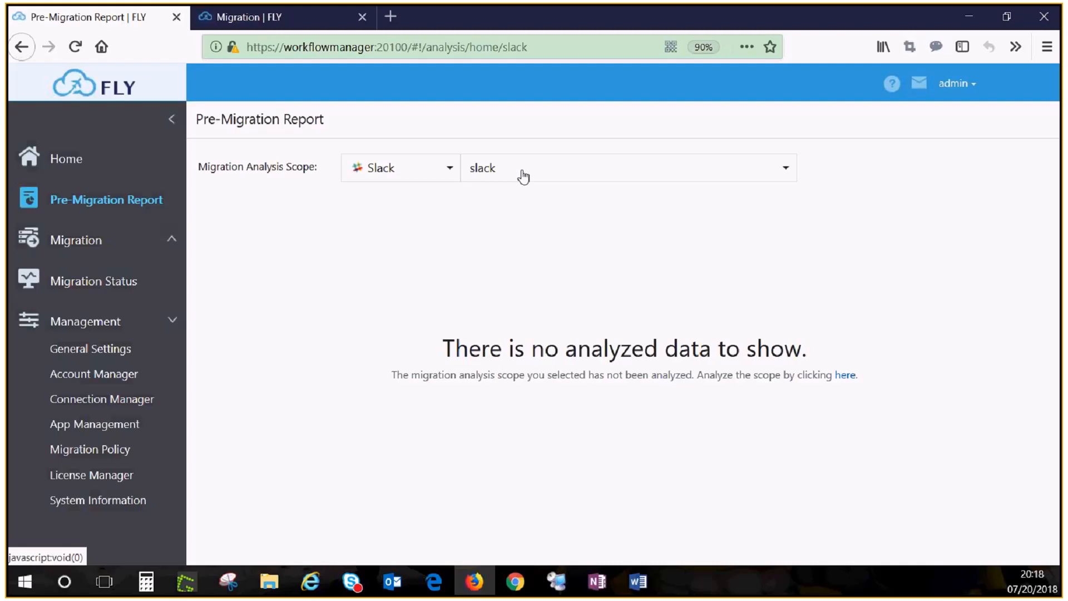
pyautogui.click(448, 177)
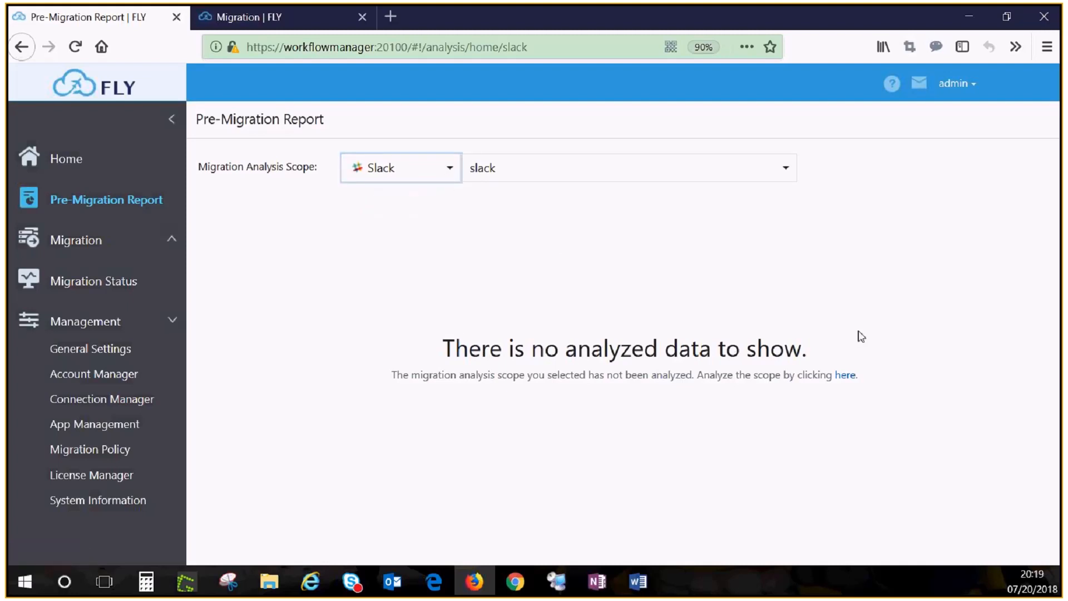
pyautogui.click(845, 376)
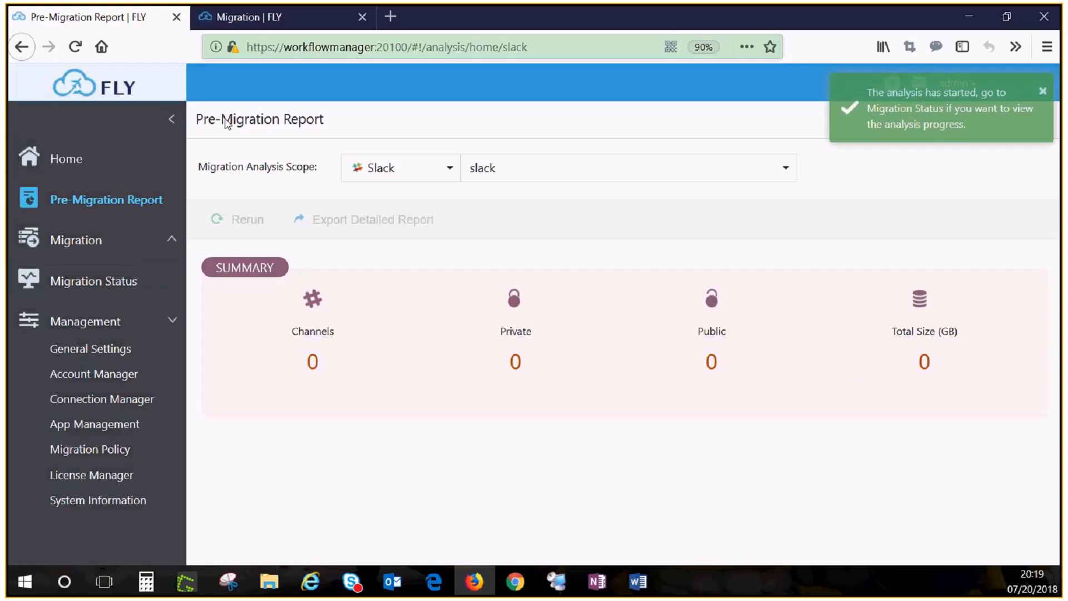
# Review the Slack pre-migration report and the migration status list on the fly-jc-us.avepoint-demo.com site.
pyautogui.click(247, 19)
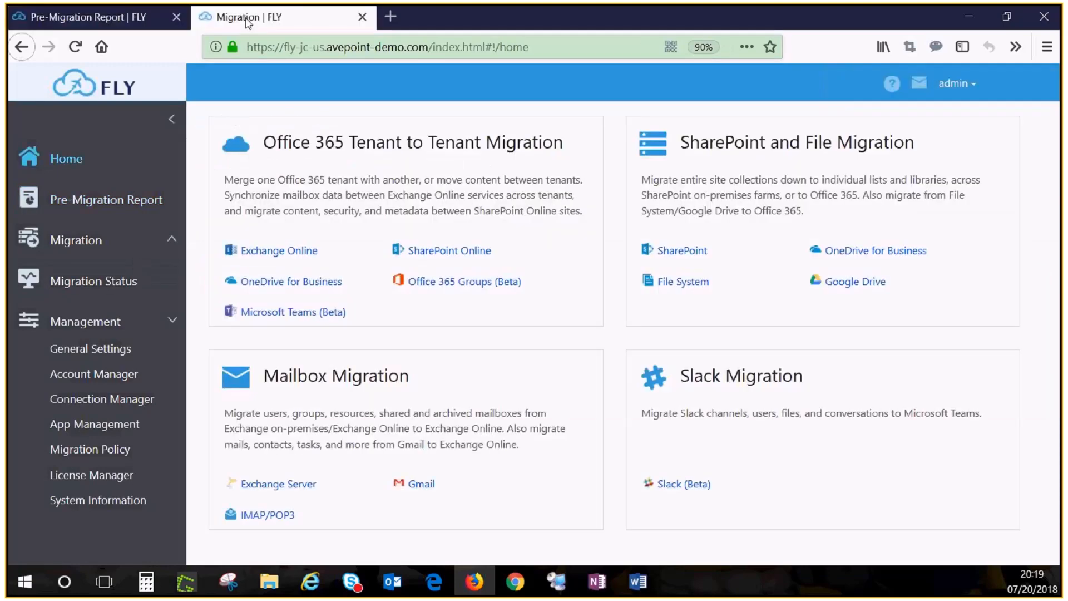
pyautogui.click(88, 205)
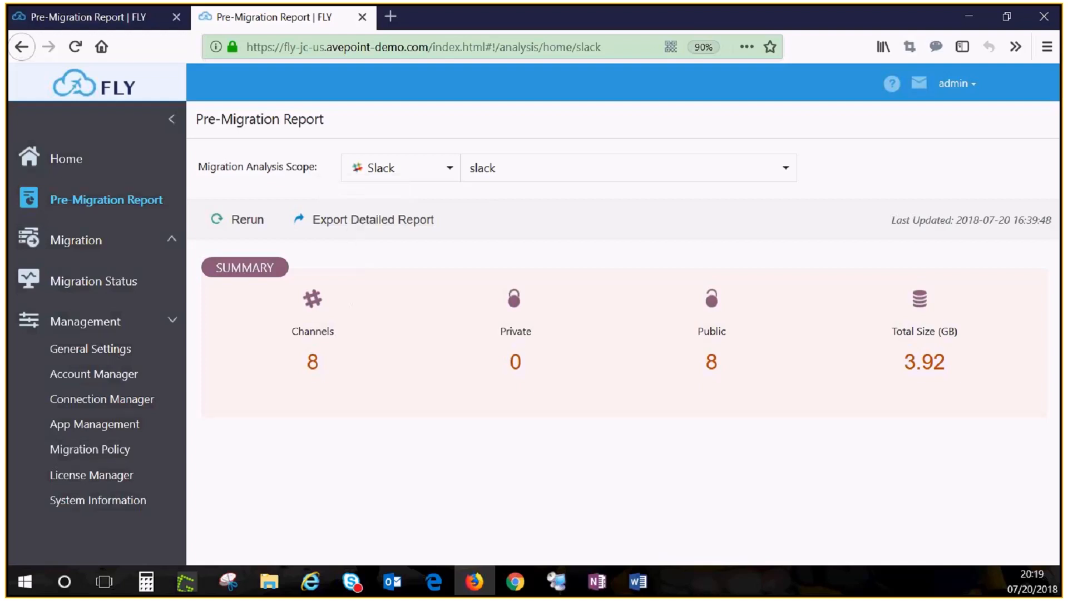
pyautogui.hotkey('alt', 'Tab')
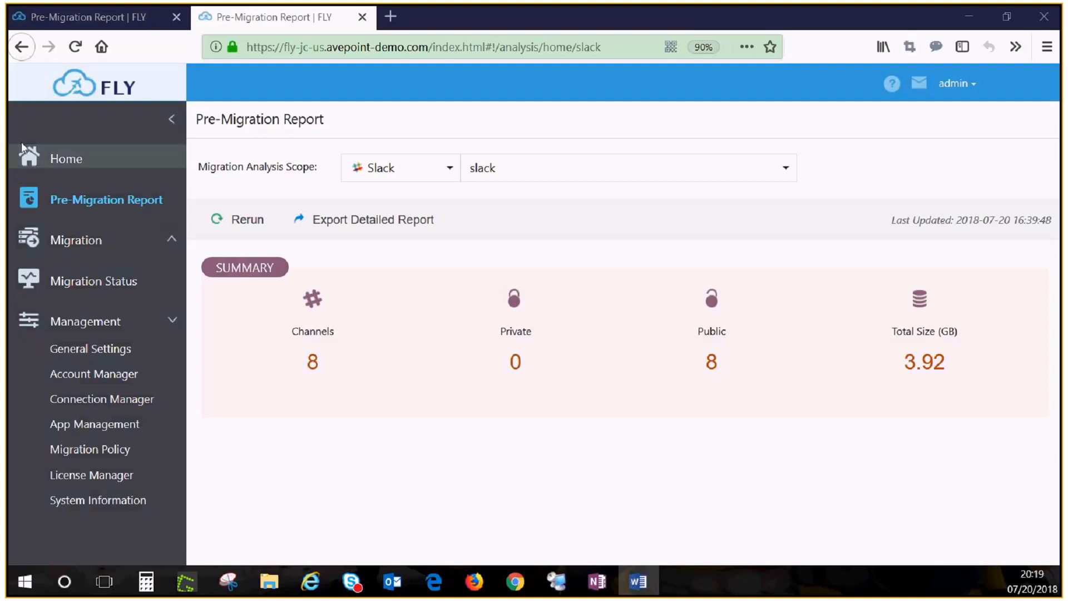
pyautogui.click(101, 281)
pyautogui.click(102, 282)
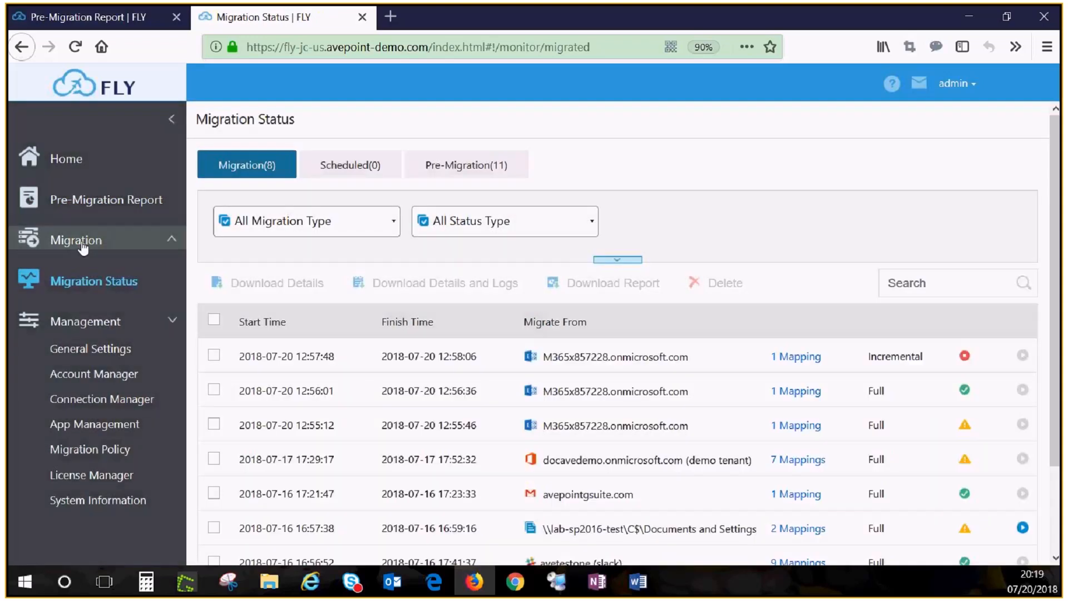
# Start a new migration plan of type Slack under Groups/Teams Migration.
pyautogui.click(83, 245)
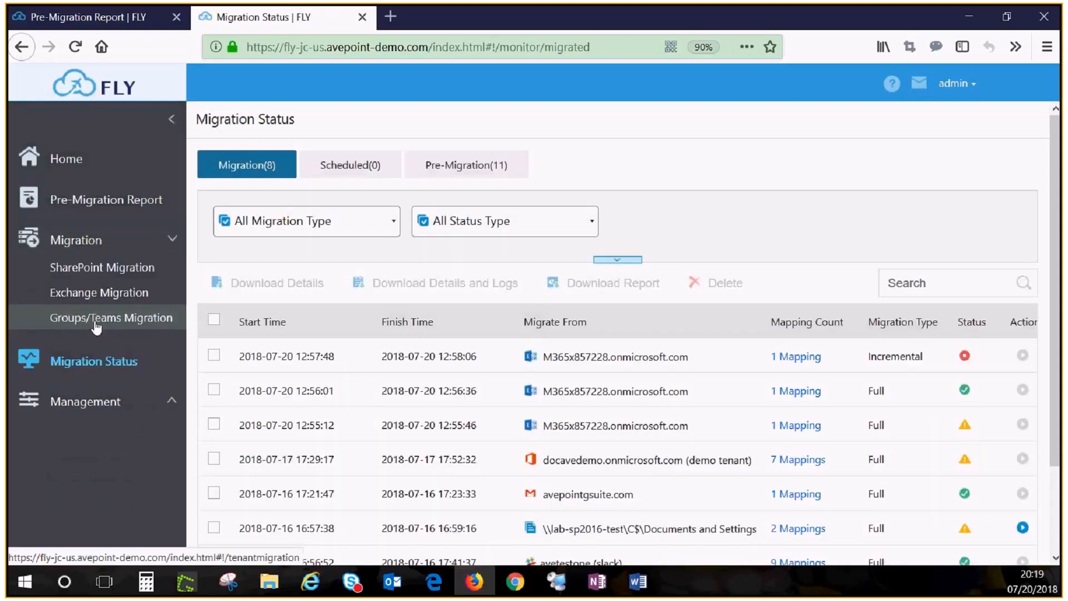
pyautogui.click(102, 320)
pyautogui.click(439, 163)
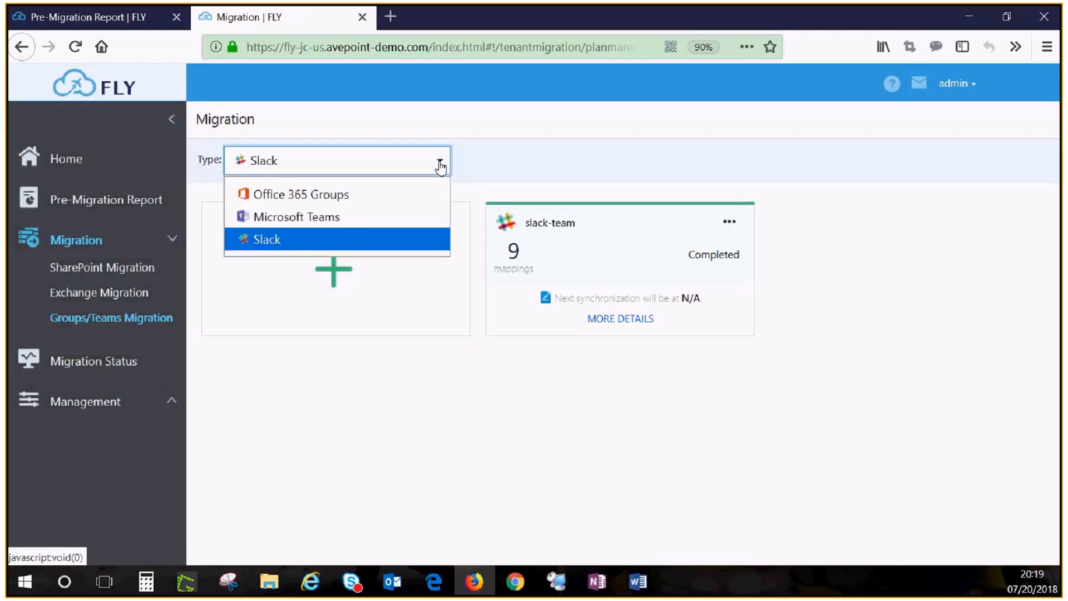
pyautogui.click(402, 407)
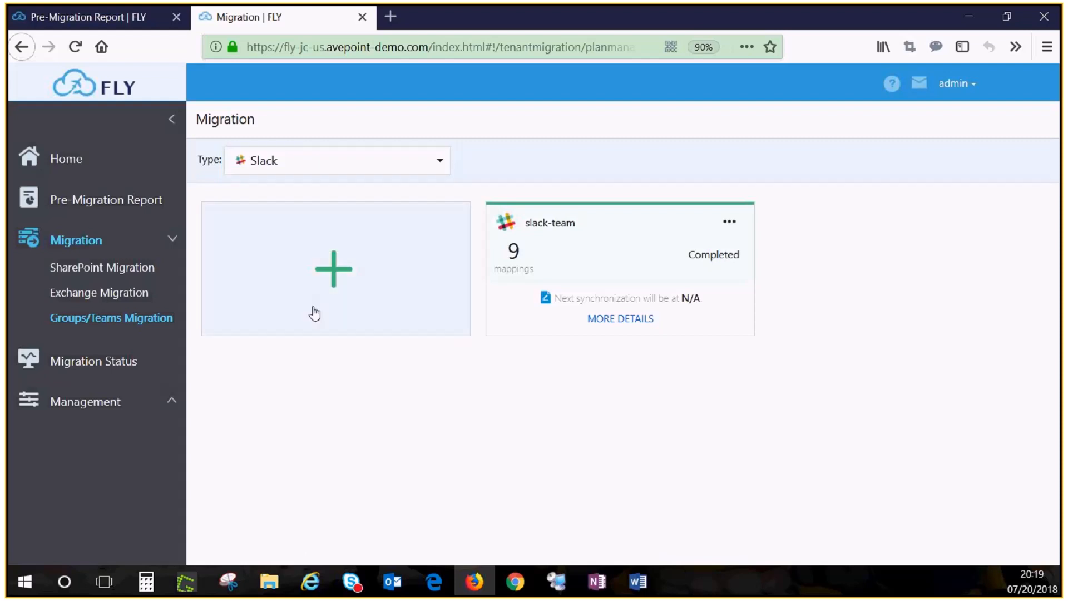
pyautogui.click(332, 272)
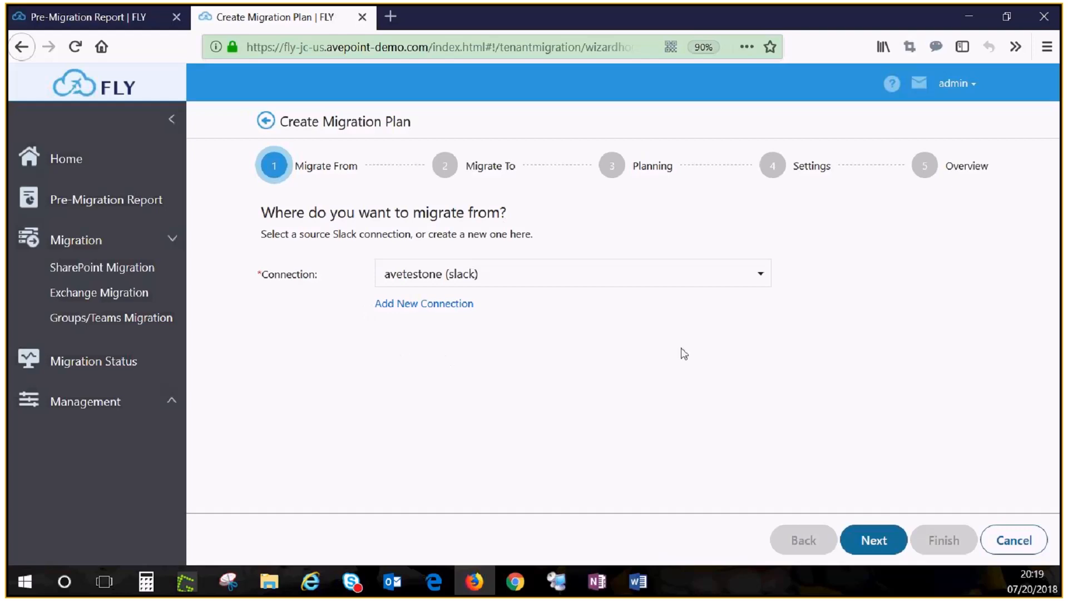
# Use avetestone (slack) as the source connection and docavedemo.onmicrosoft.com (demo tenant) as the destination connection for the migration plan.
pyautogui.click(882, 539)
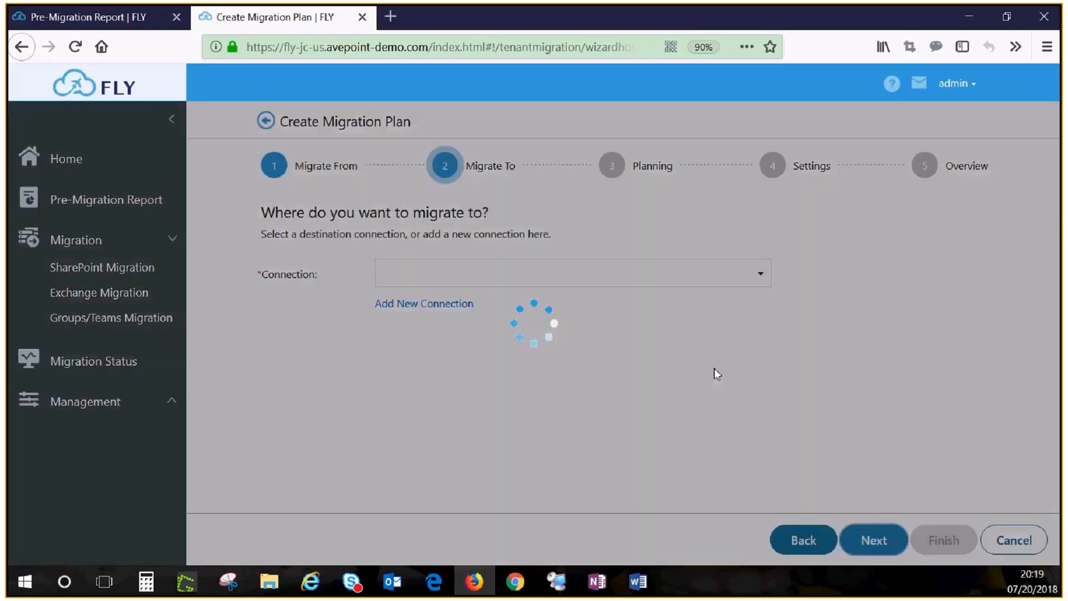
pyautogui.click(763, 275)
pyautogui.click(500, 334)
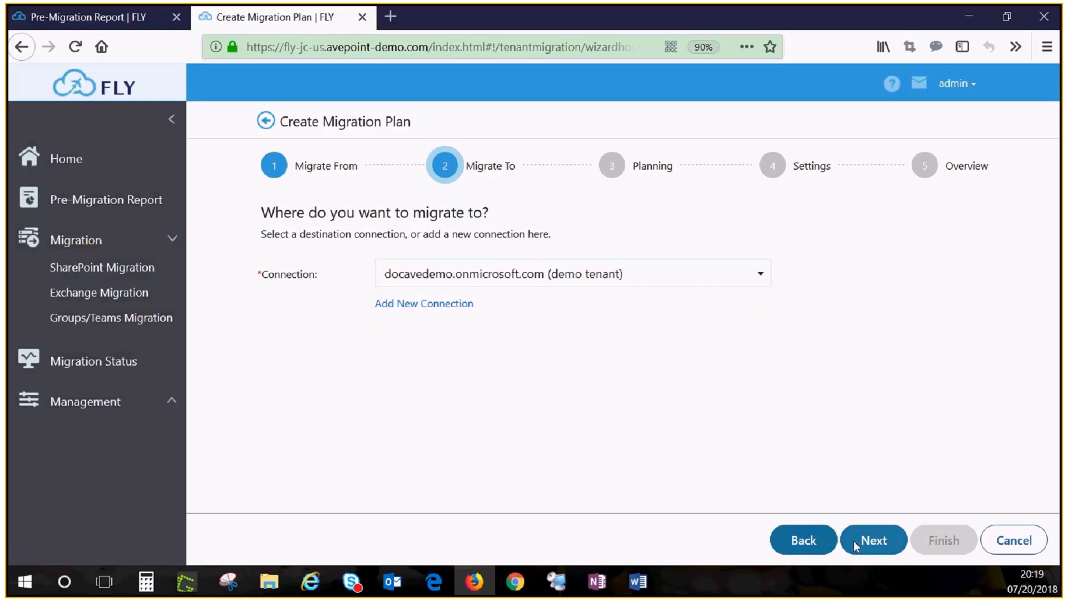
pyautogui.click(870, 542)
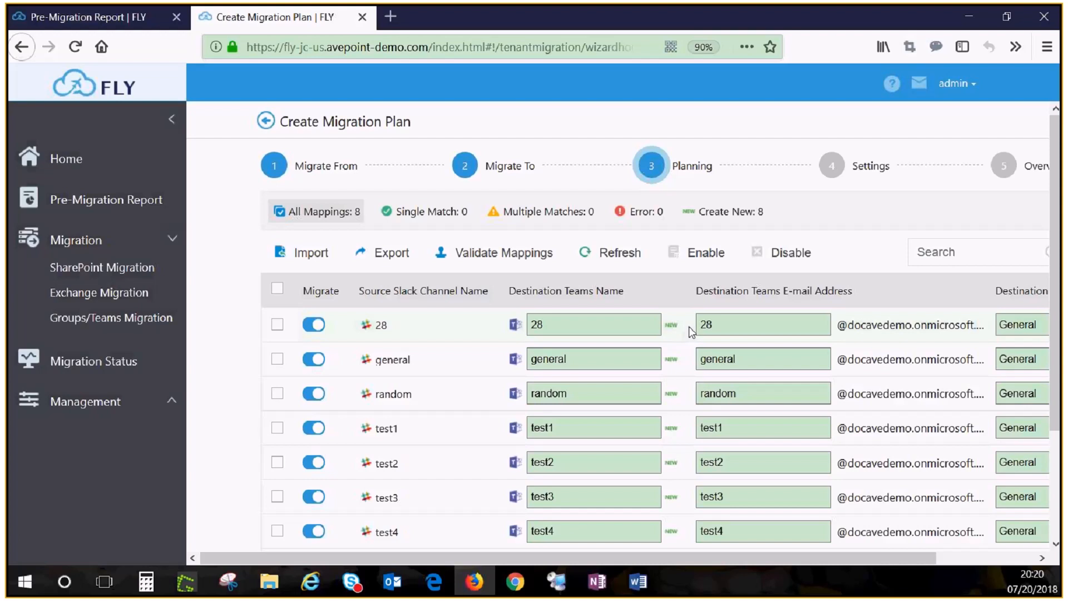
# Set the destination Teams name to 123 and the Teams e-mail address prefix to 456 for Slack channel 28.
pyautogui.doubleClick(522, 317)
pyautogui.write('123')
pyautogui.doubleClick(695, 329)
pyautogui.write('456')
pyautogui.hotkey('alt', 'Tab')
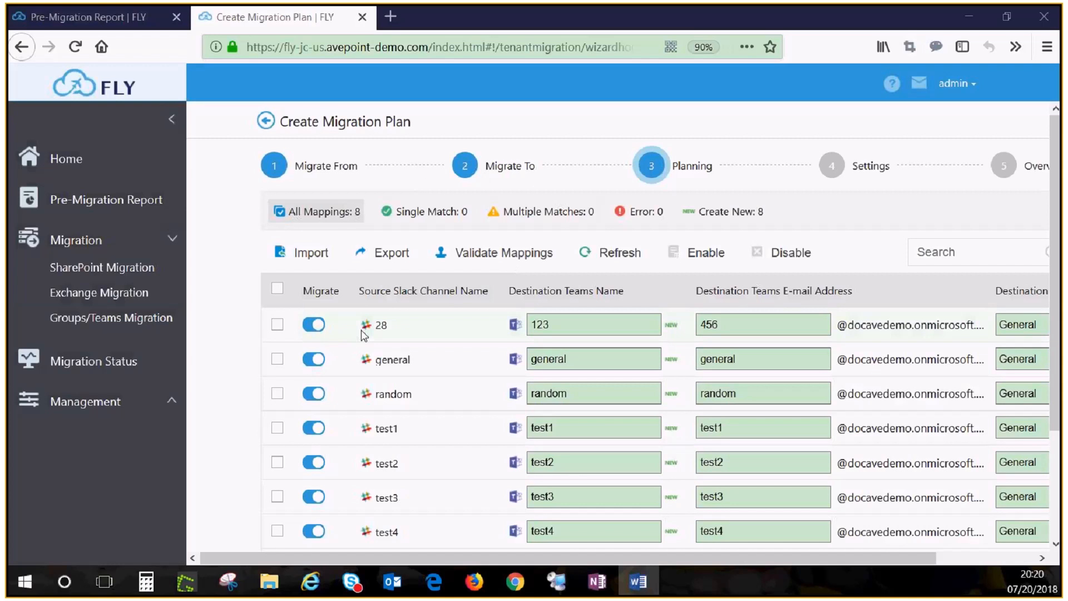
# Exclude channels 28, general and random, disable migration for all channels in bulk, and re-enable all of them.
pyautogui.click(310, 326)
pyautogui.click(311, 359)
pyautogui.click(309, 394)
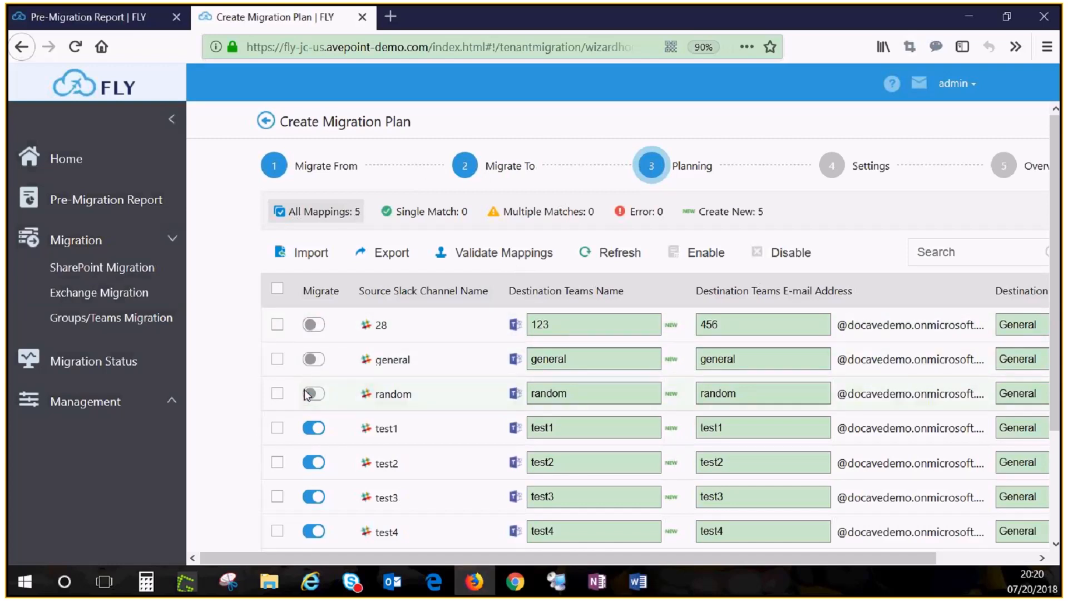
pyautogui.click(277, 288)
pyautogui.click(787, 254)
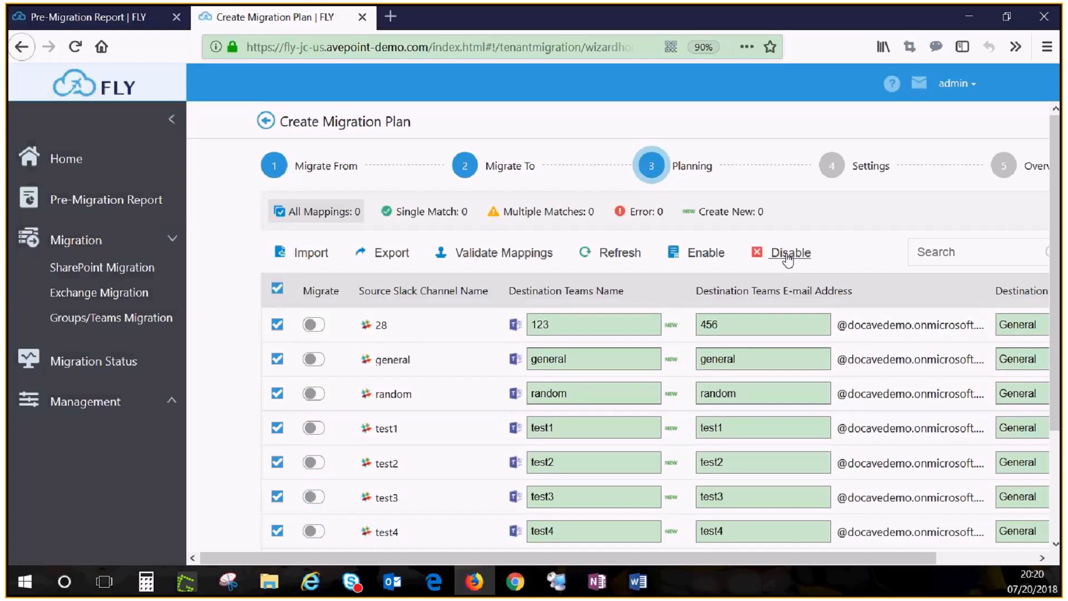
pyautogui.click(709, 256)
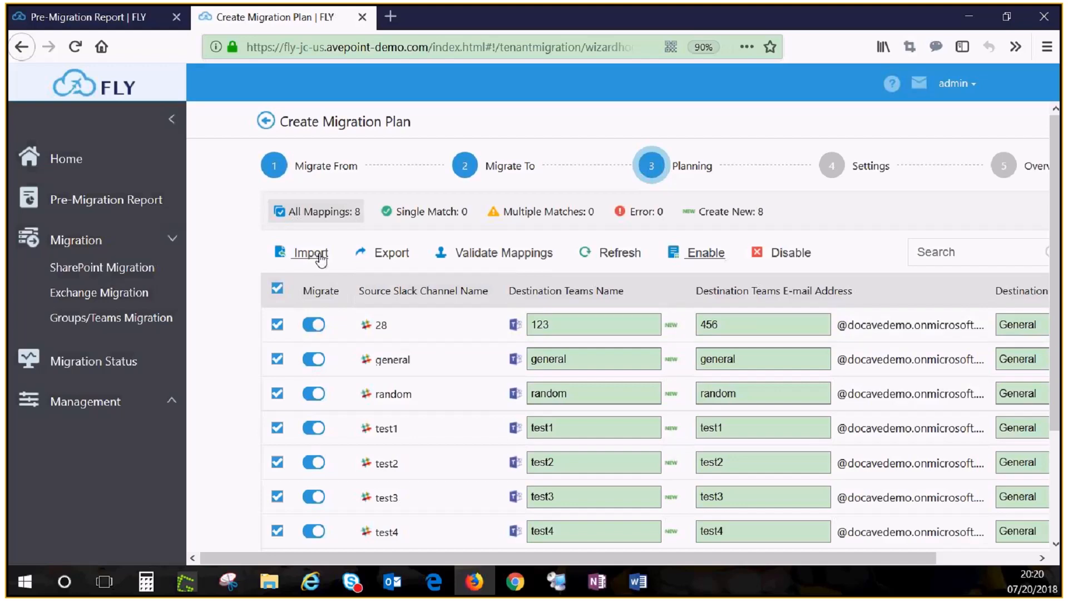
# Accept the channel mappings, name the migration plan 123, and start a new migration policy for it.
pyautogui.scroll(-2, 1014, 517)
pyautogui.scroll(-1, 955, 525)
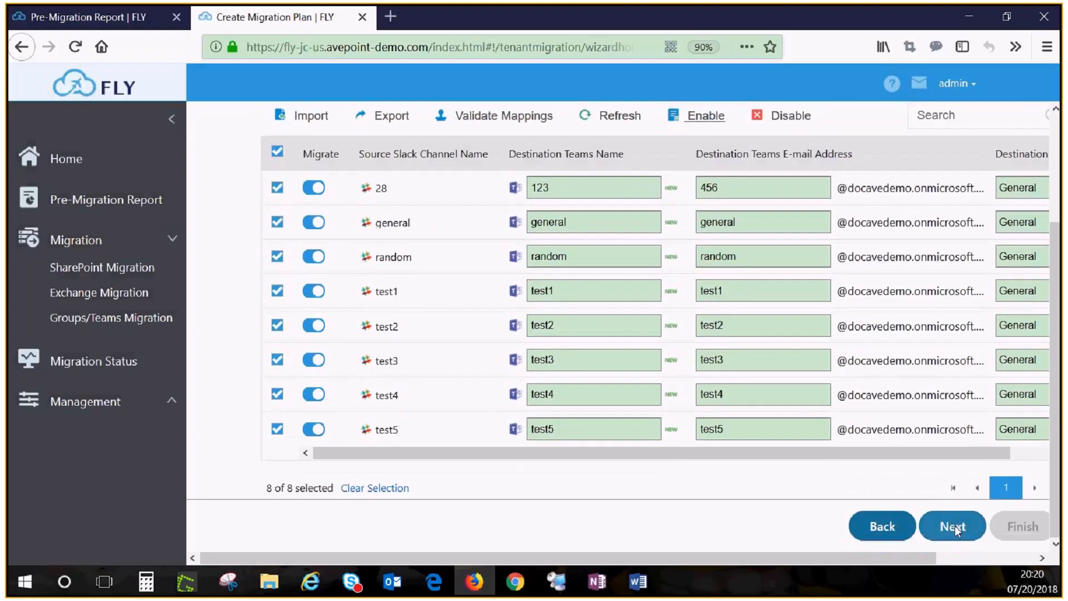
pyautogui.click(954, 525)
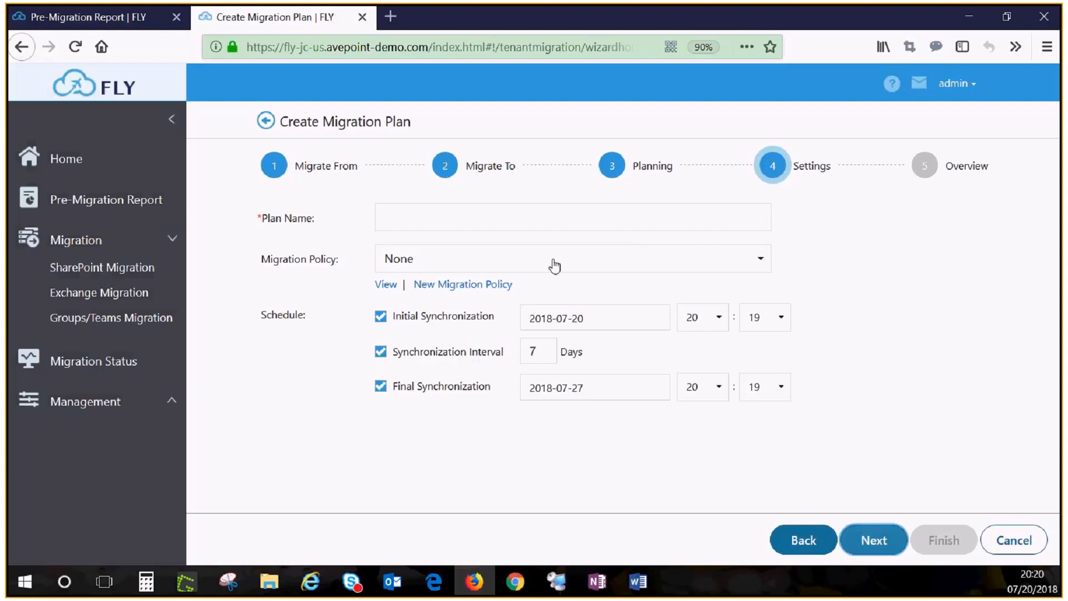
pyautogui.click(531, 218)
pyautogui.write('123')
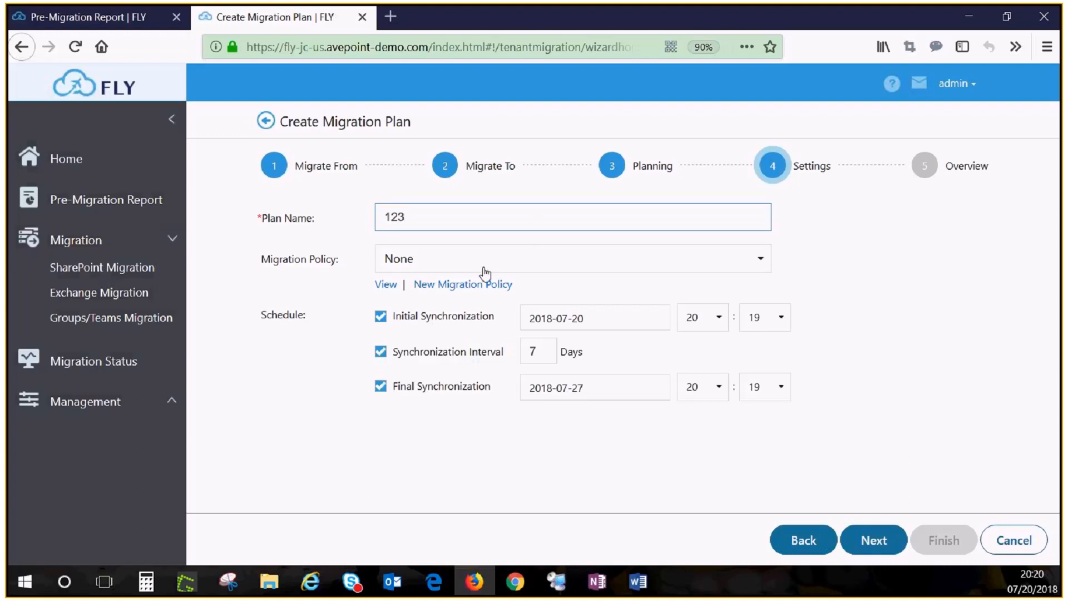
pyautogui.click(458, 285)
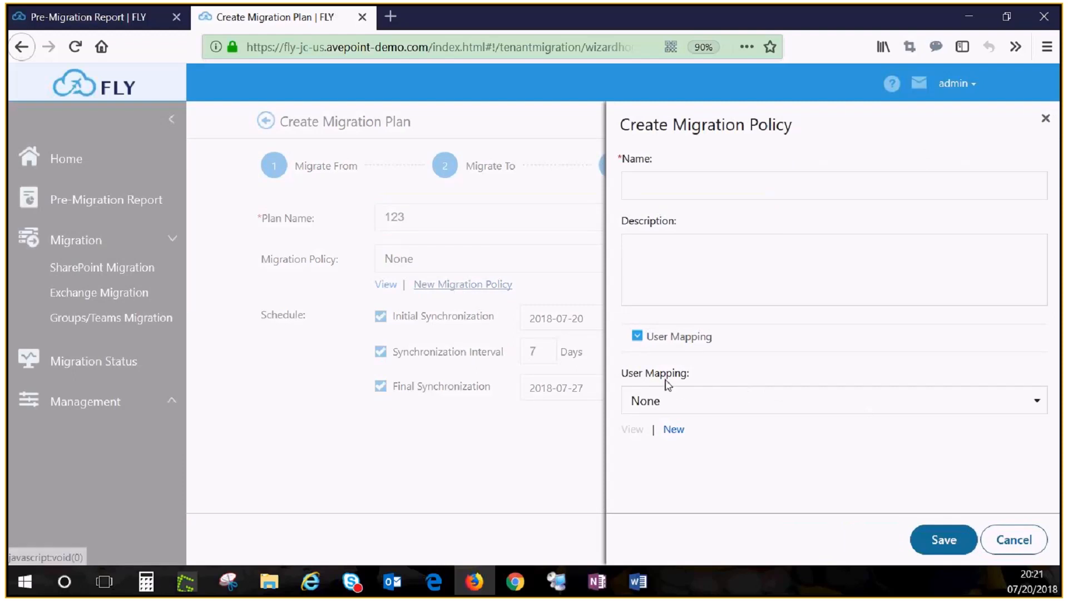
# Examine the domain and user mapping options and the user format examples of a new user mapping without saving it.
pyautogui.click(674, 430)
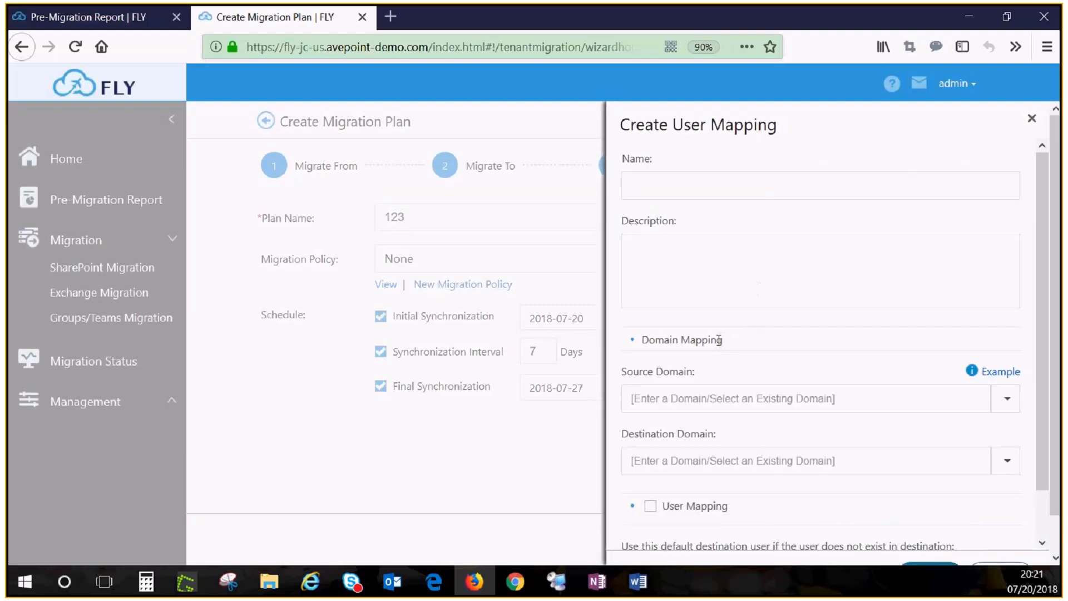
pyautogui.scroll(-1, 665, 461)
pyautogui.click(665, 462)
pyautogui.scroll(-2, 741, 414)
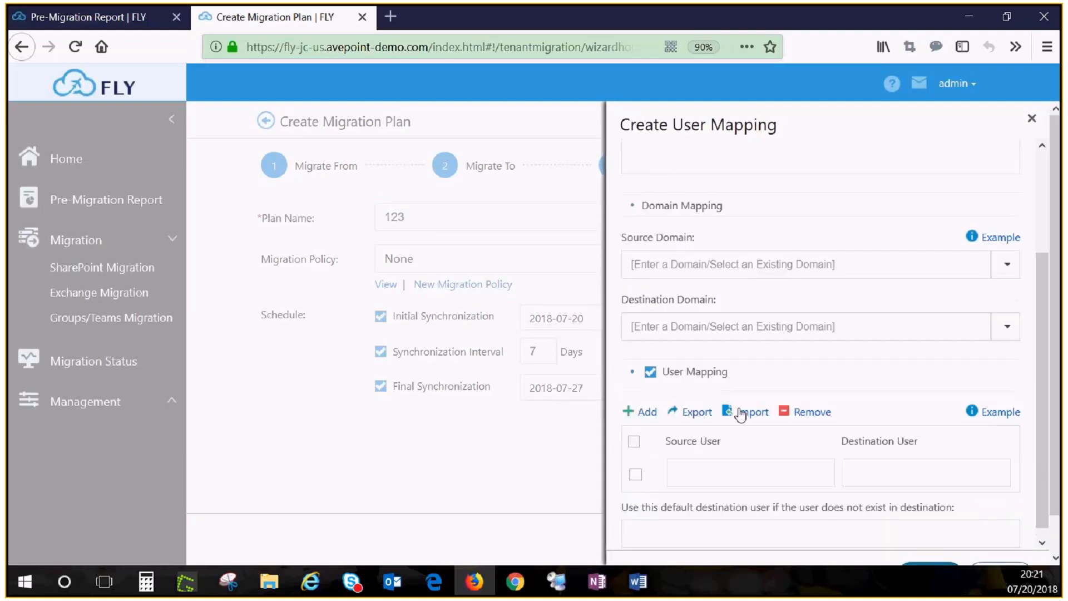
pyautogui.scroll(-1, 740, 415)
pyautogui.click(998, 363)
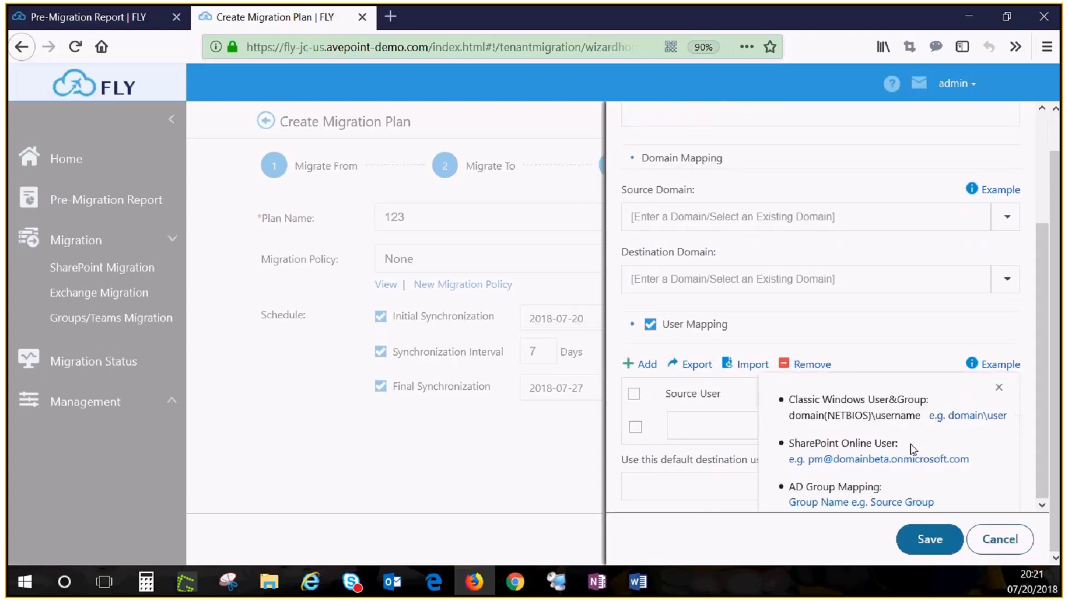
pyautogui.click(1013, 545)
# Save the migration policy under the name 123 with the "developer tenant" user mapping and keep it as the plan's policy.
pyautogui.click(1036, 402)
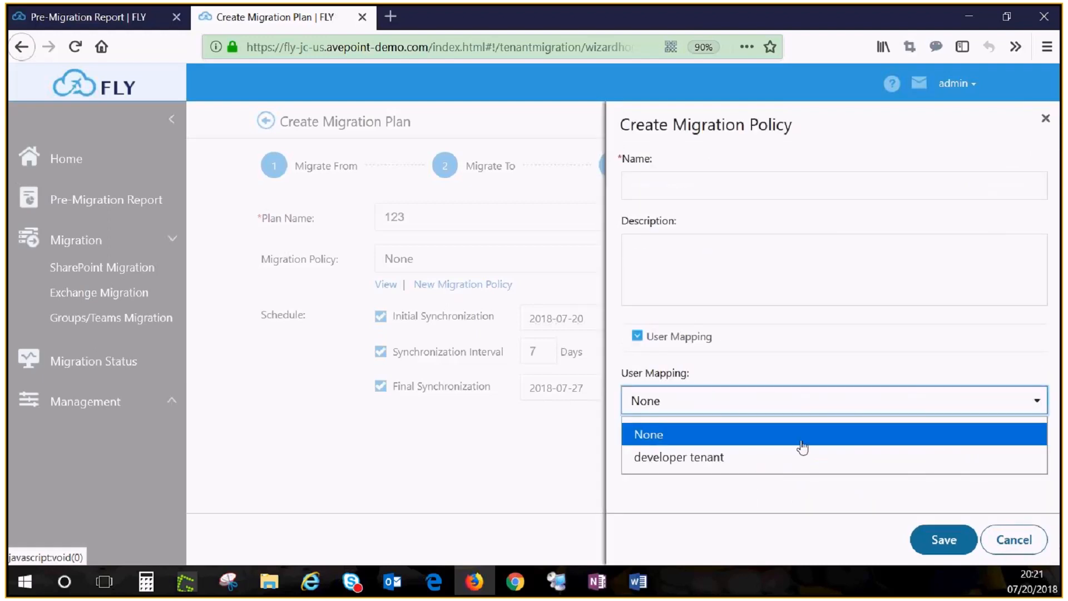
pyautogui.click(748, 457)
pyautogui.click(702, 181)
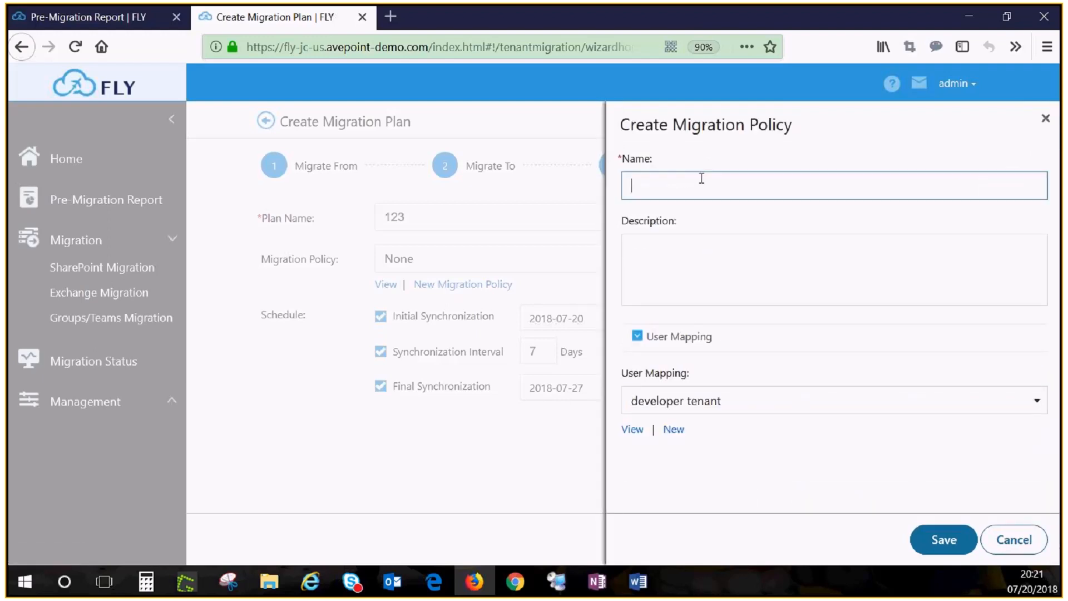
pyautogui.write('123')
pyautogui.click(941, 539)
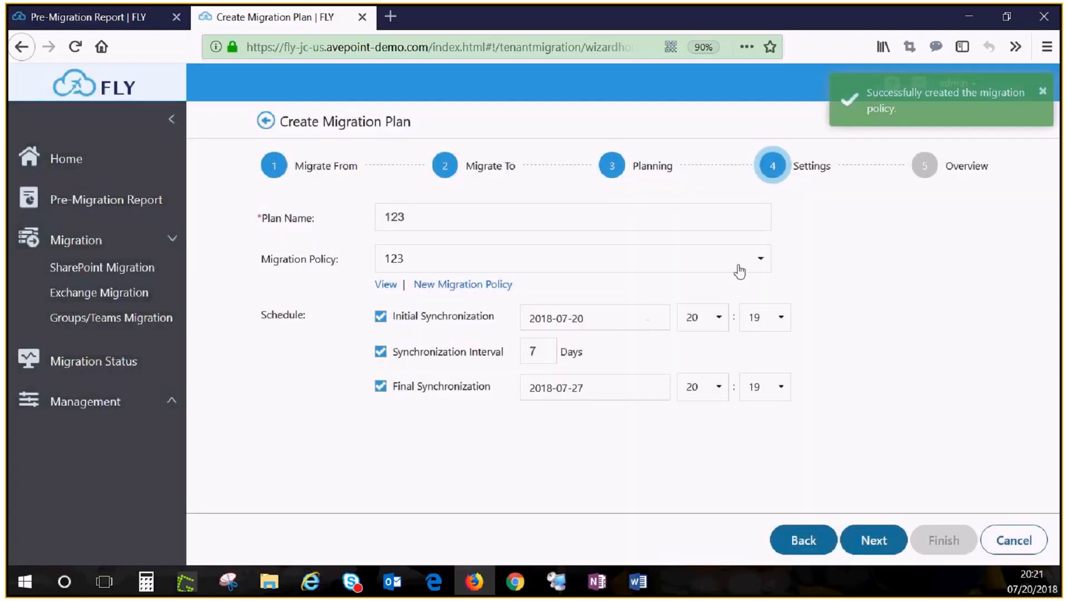
pyautogui.click(760, 267)
pyautogui.click(837, 300)
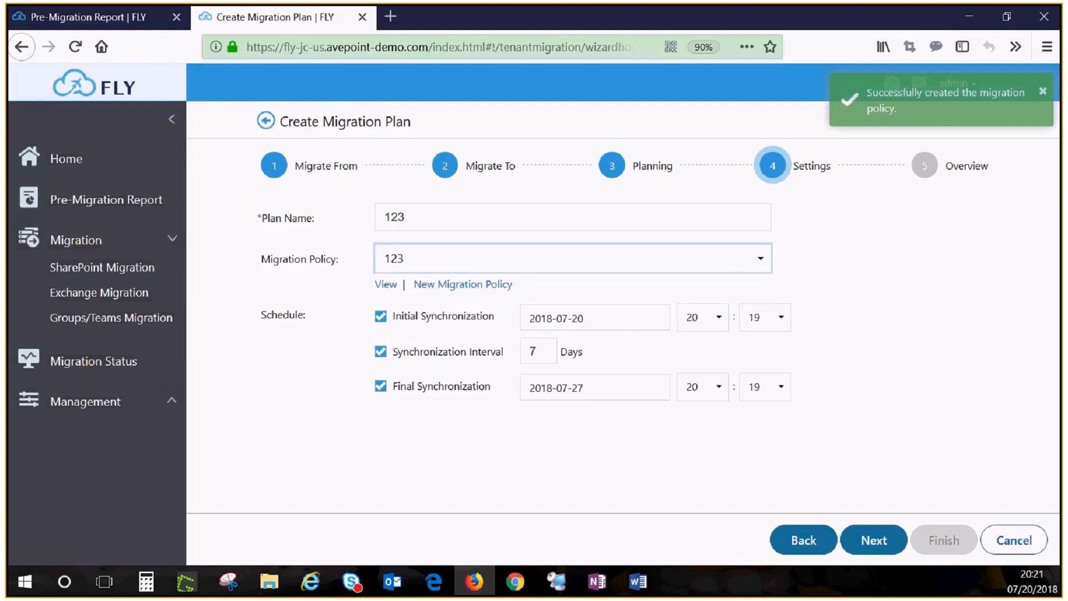
pyautogui.hotkey('alt', 'Tab')
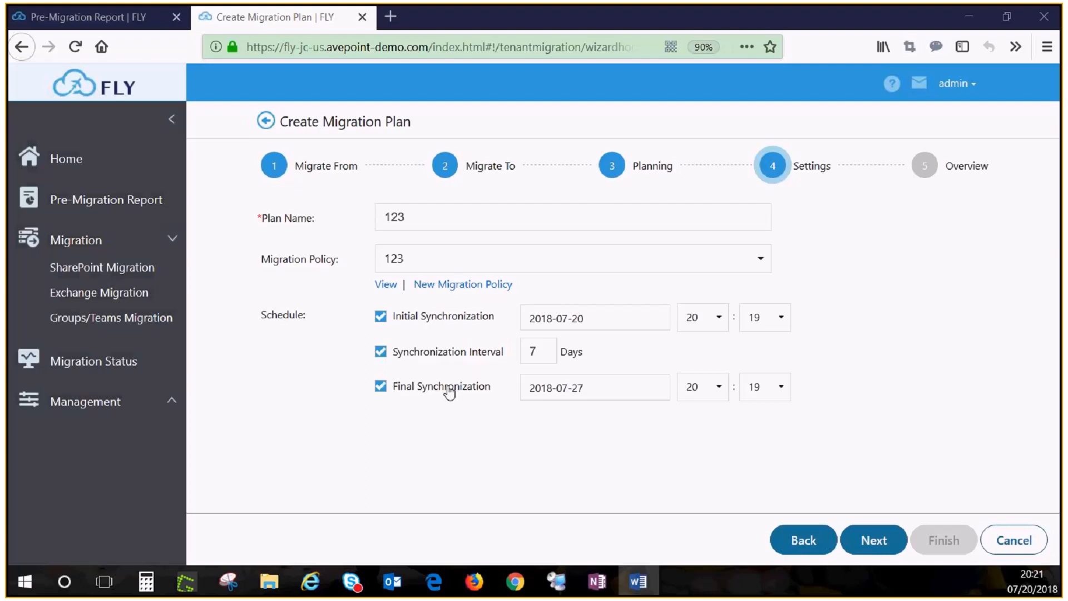
# Schedule initial synchronization for 2018-07-21, a 3-day interval and final synchronization for 2018-07-31, and finish creating the plan.
pyautogui.click(548, 323)
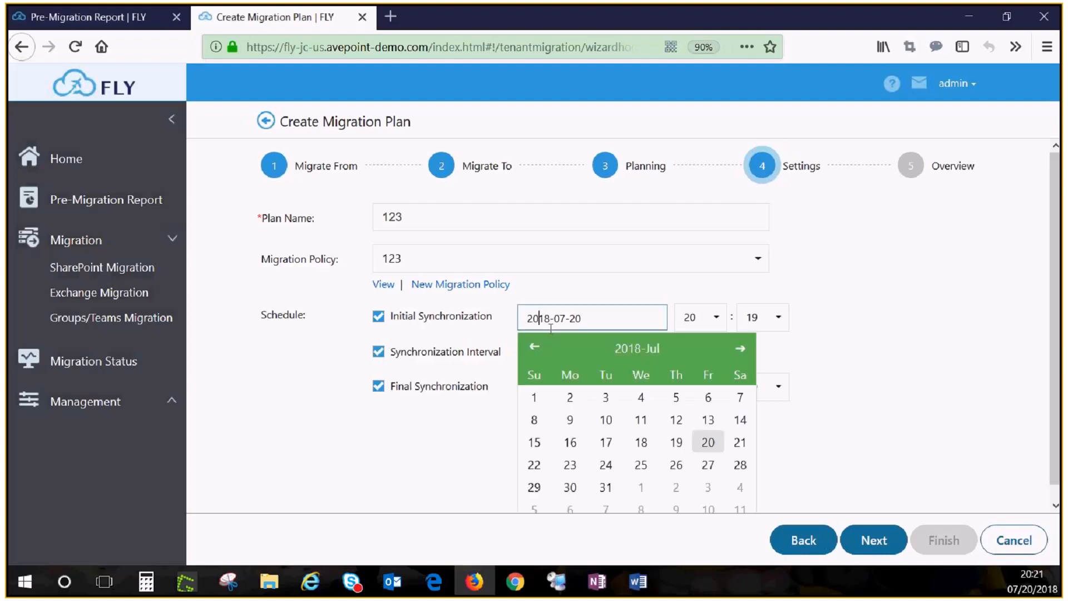
pyautogui.click(740, 443)
pyautogui.click(530, 351)
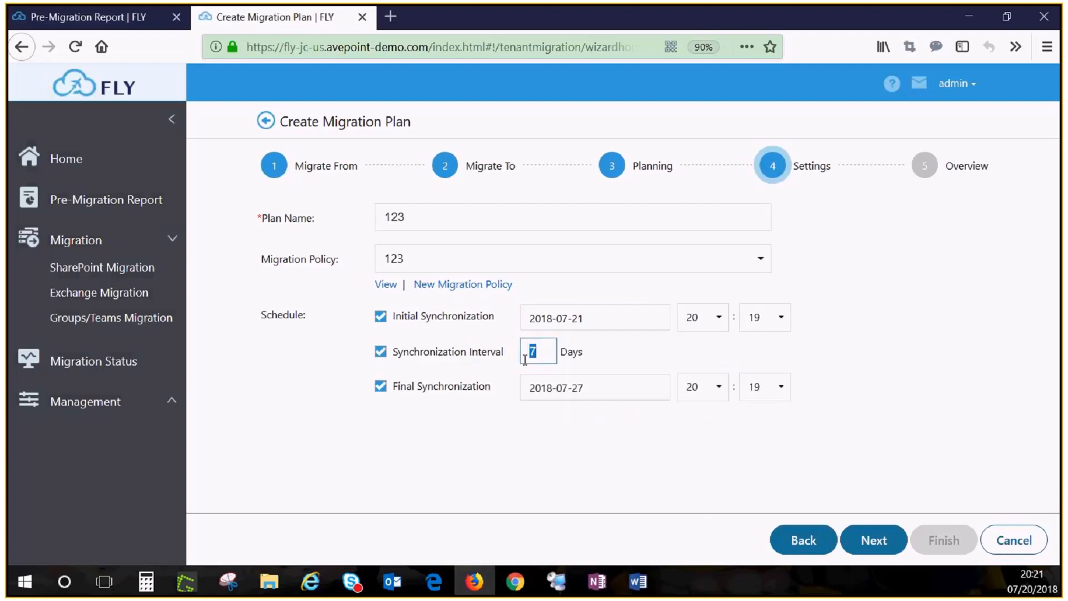
pyautogui.click(605, 379)
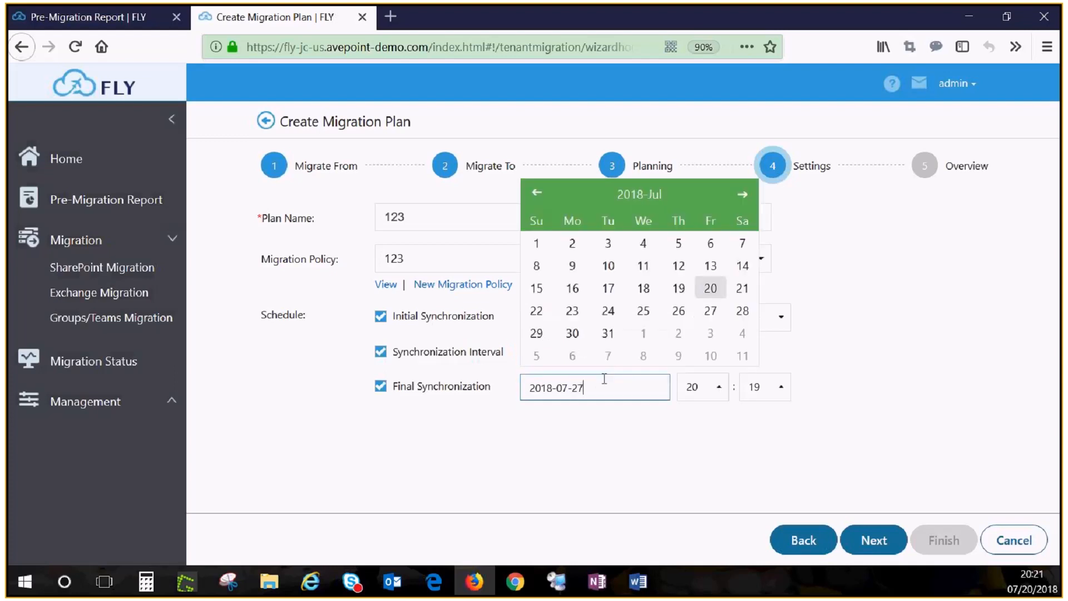
pyautogui.click(608, 334)
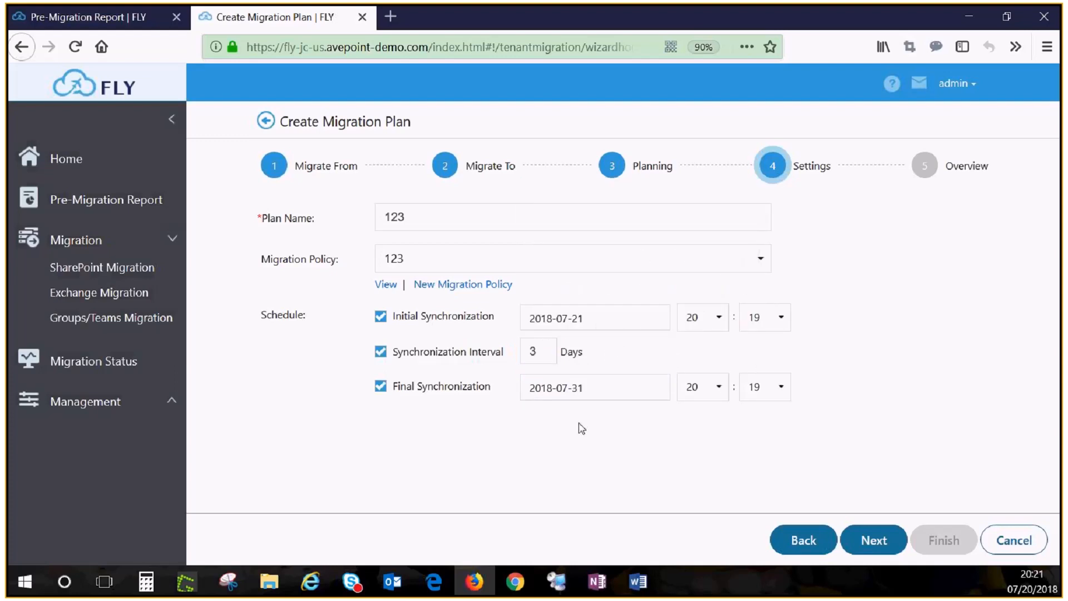
pyautogui.click(870, 539)
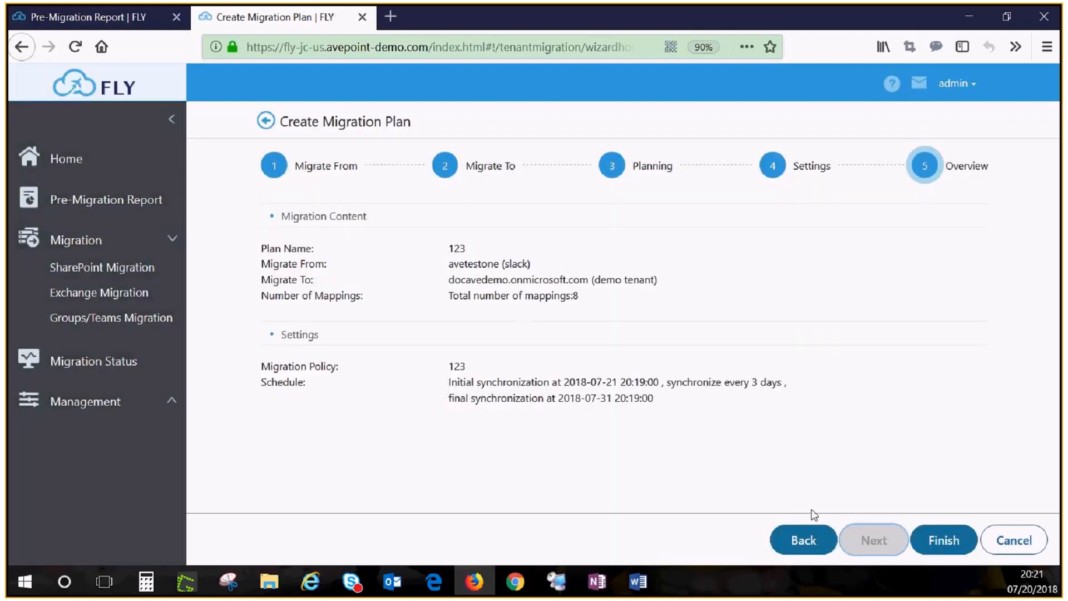
pyautogui.click(948, 538)
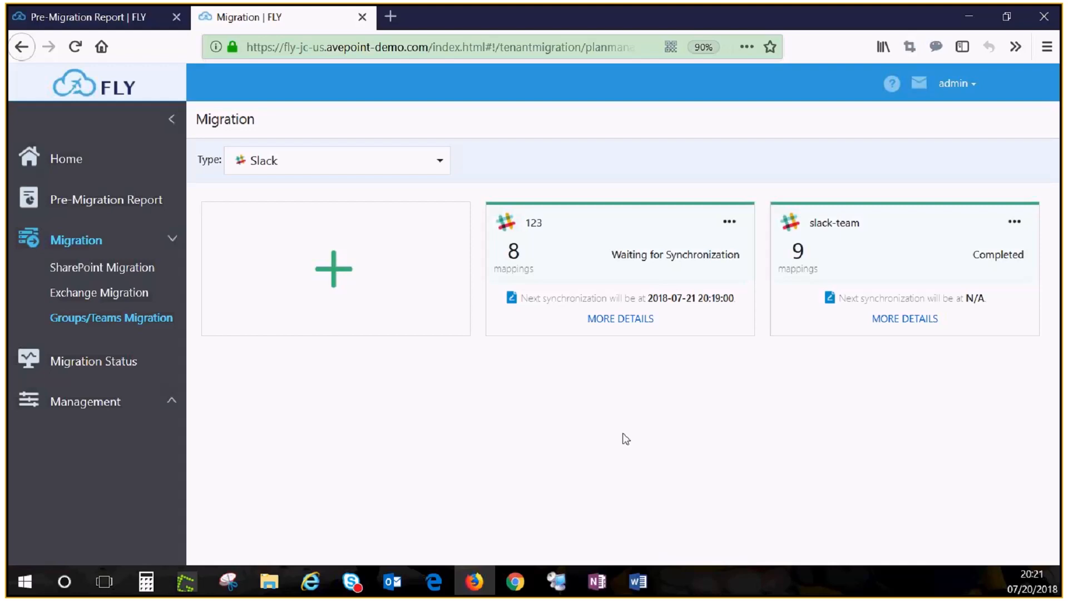
# Examine the migration status charts, the channel mappings of the avetestone (slack) job, and the download options for jobs.
pyautogui.click(133, 362)
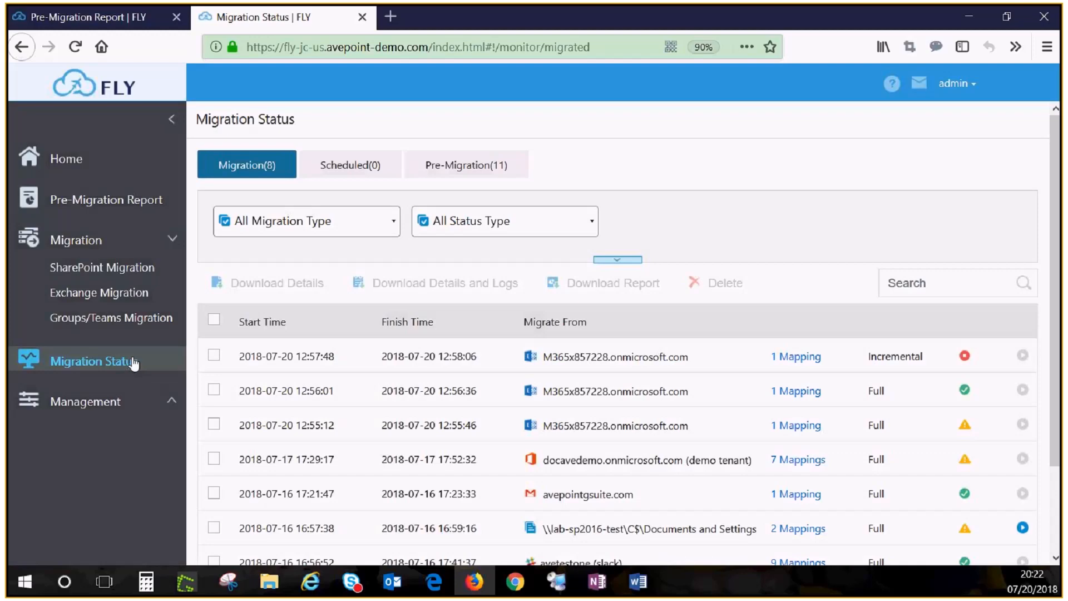
pyautogui.click(616, 260)
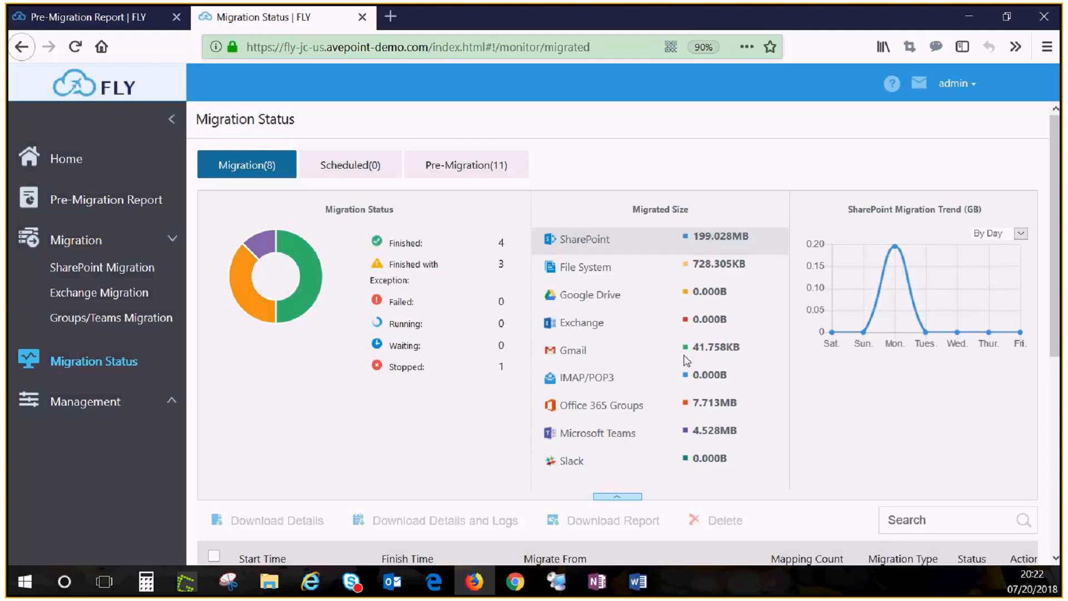
pyautogui.click(635, 498)
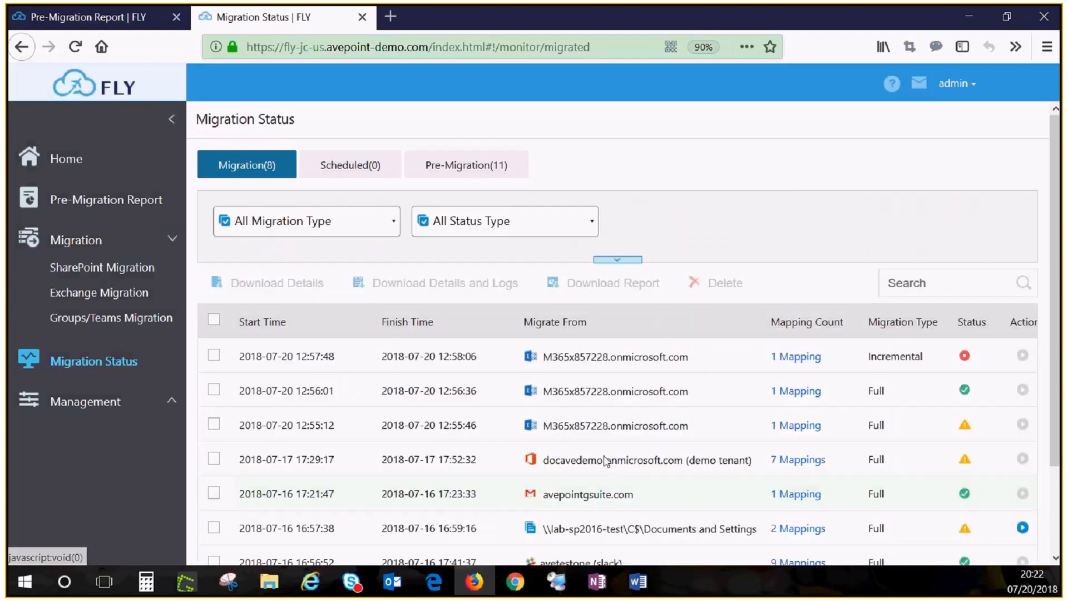
pyautogui.scroll(-1, 572, 424)
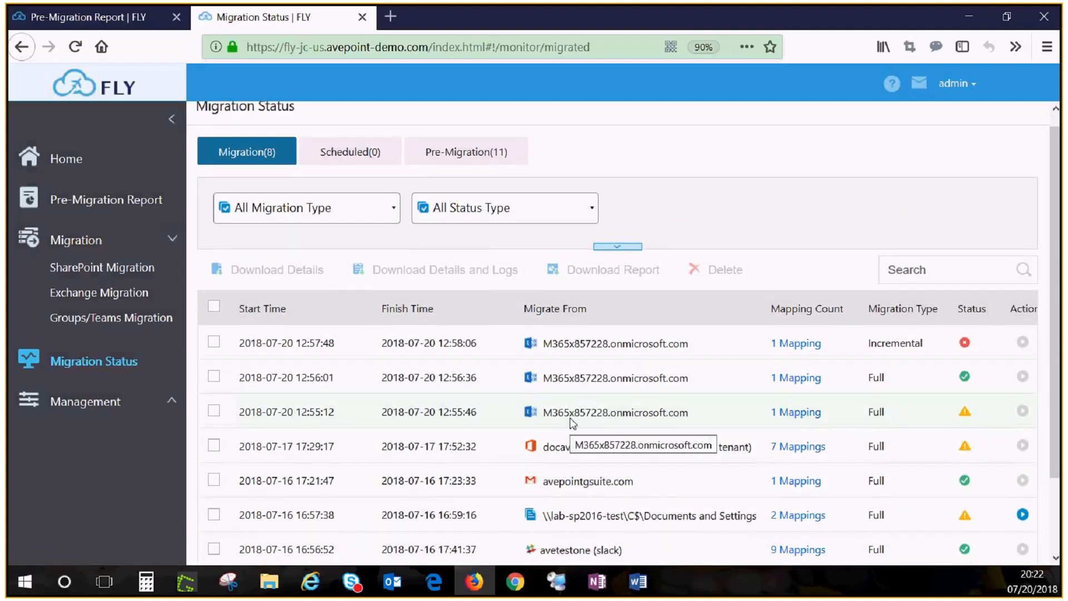
pyautogui.scroll(-3, 571, 424)
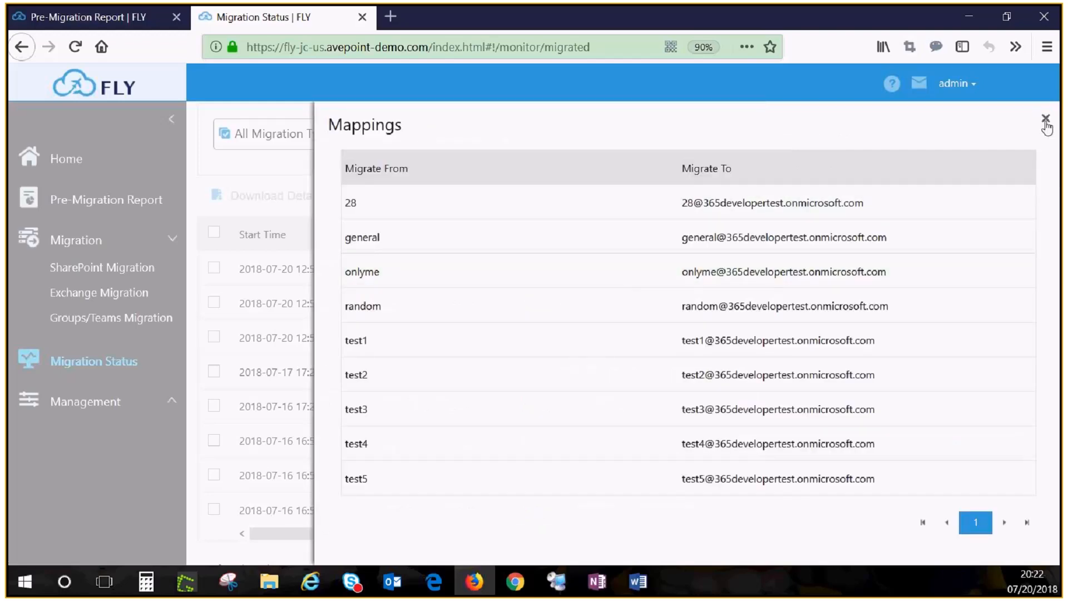
pyautogui.click(1045, 119)
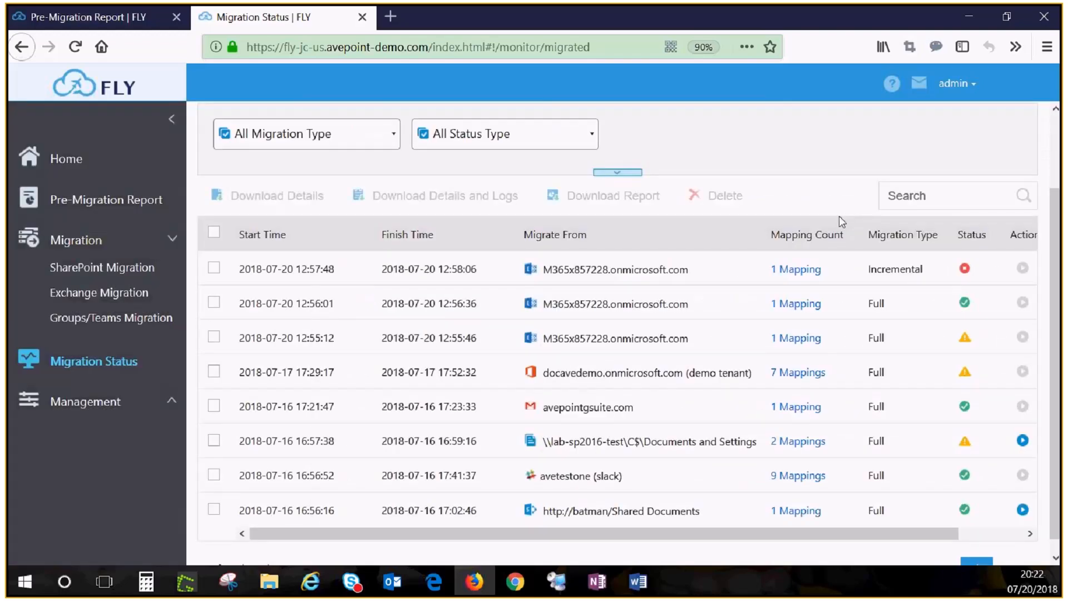
pyautogui.hscroll(3, 997, 427)
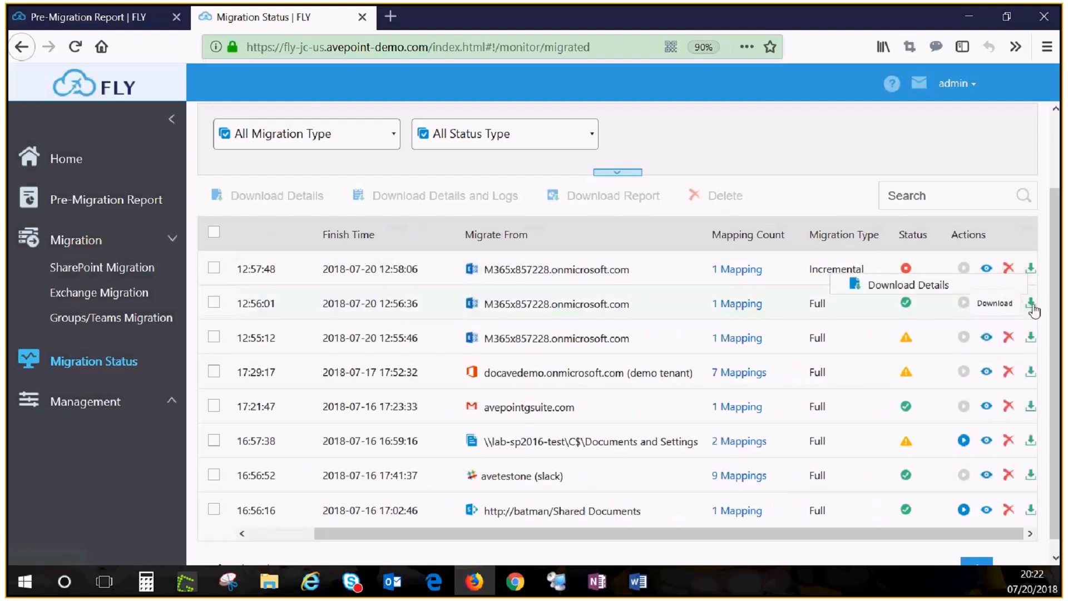
pyautogui.moveTo(1032, 306)
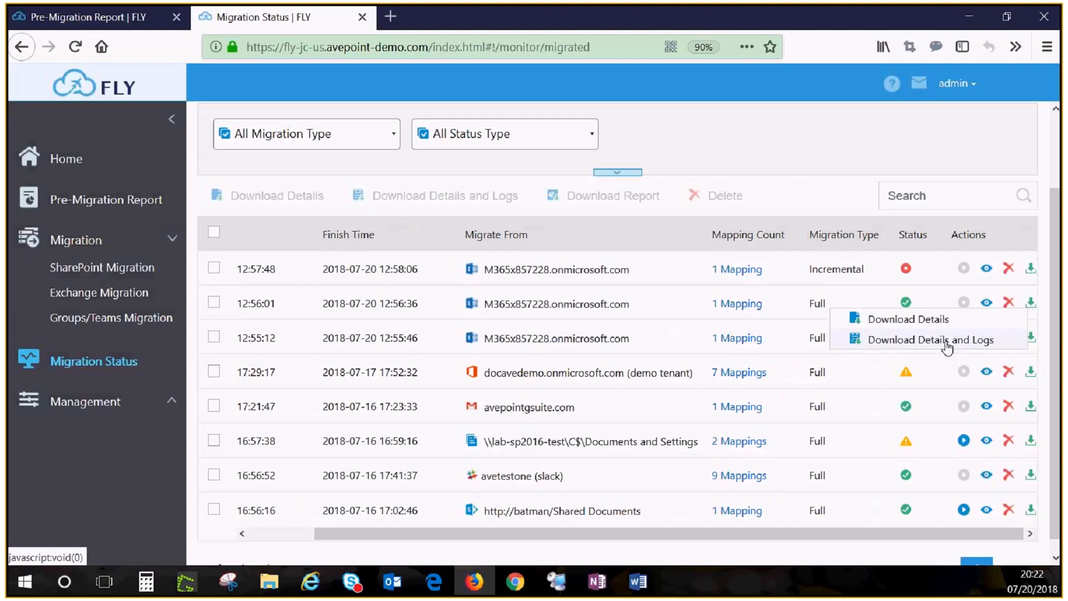
# Open the available actions of the slack-team plan under Groups/Teams Migration.
pyautogui.click(111, 323)
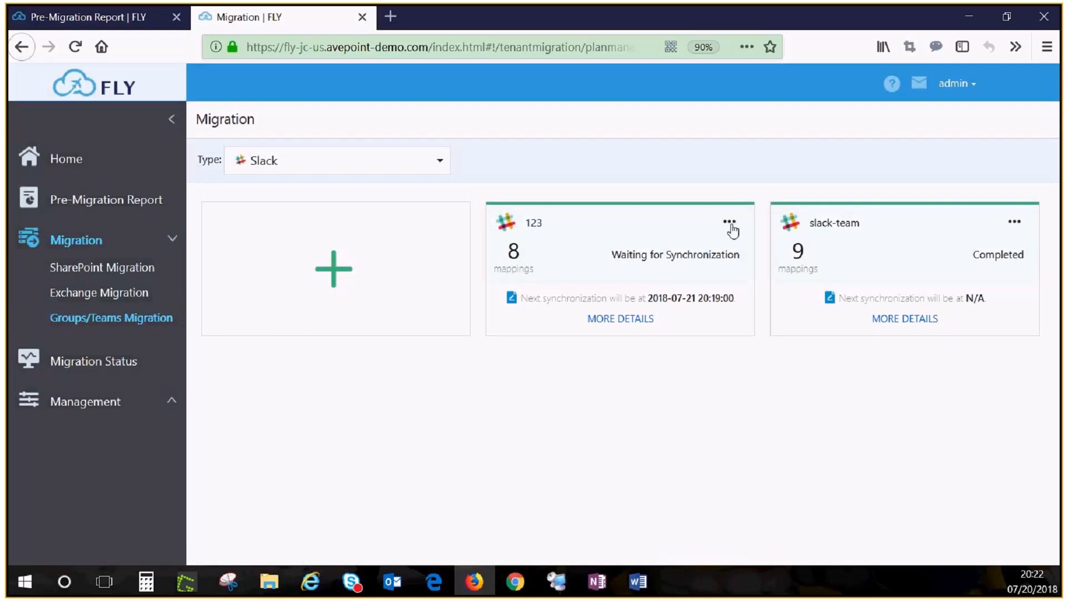
pyautogui.click(1014, 224)
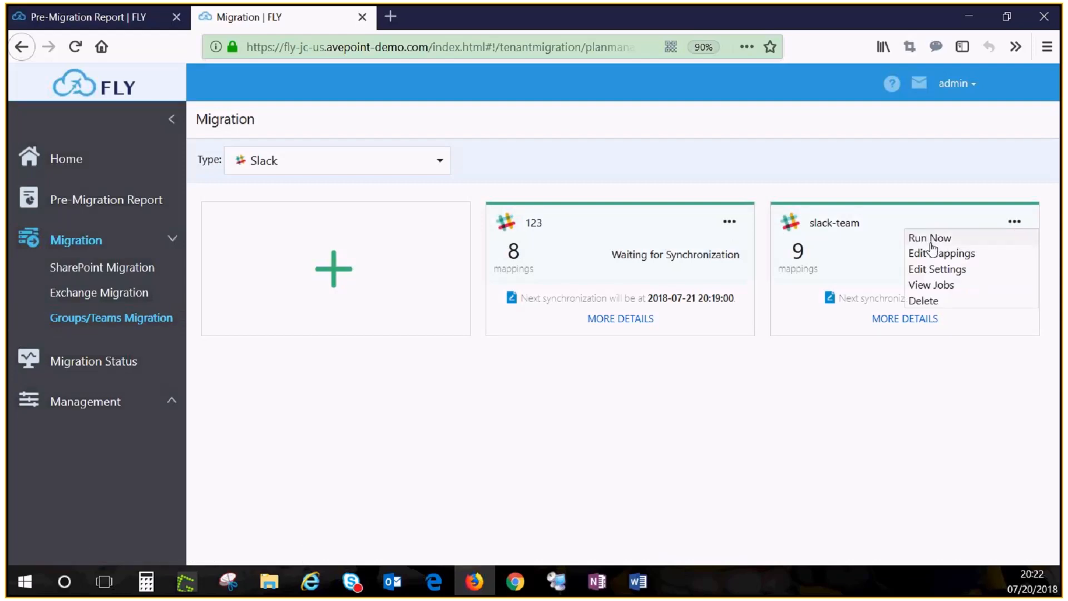